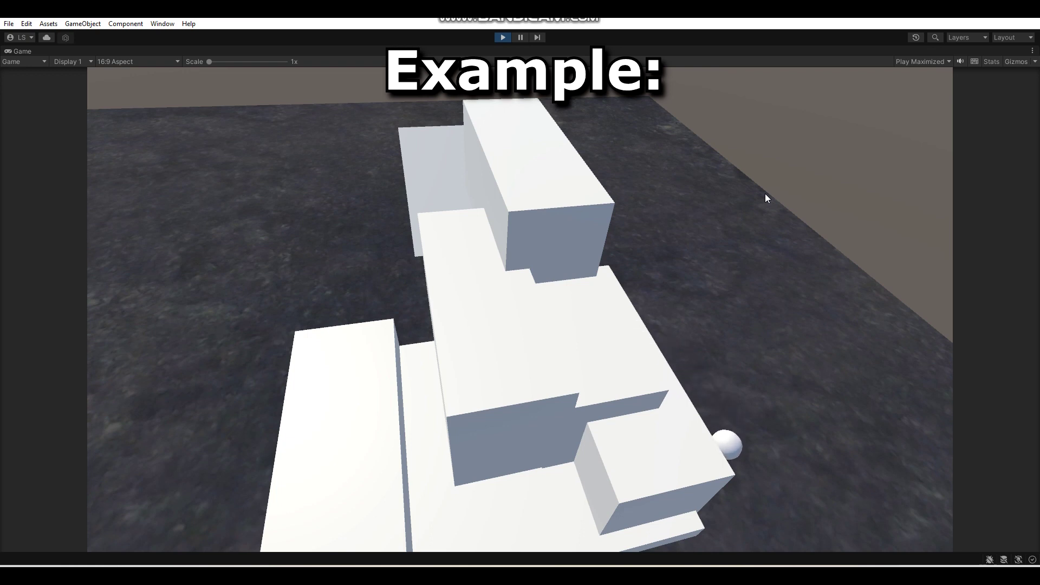
# Step: Stop the running example game so the editor shows the scene again
pyautogui.click(504, 37)
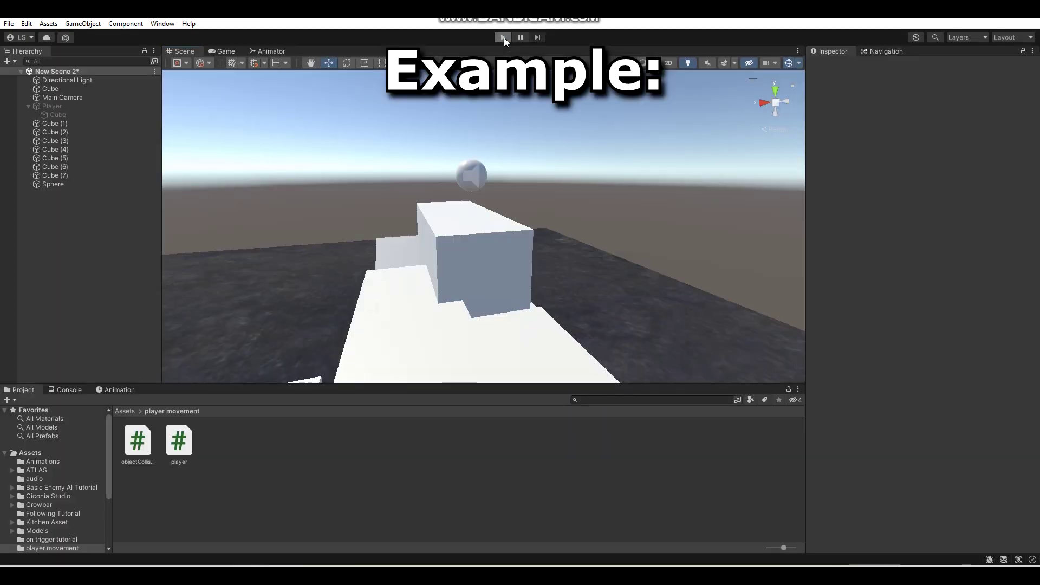
pyautogui.click(504, 37)
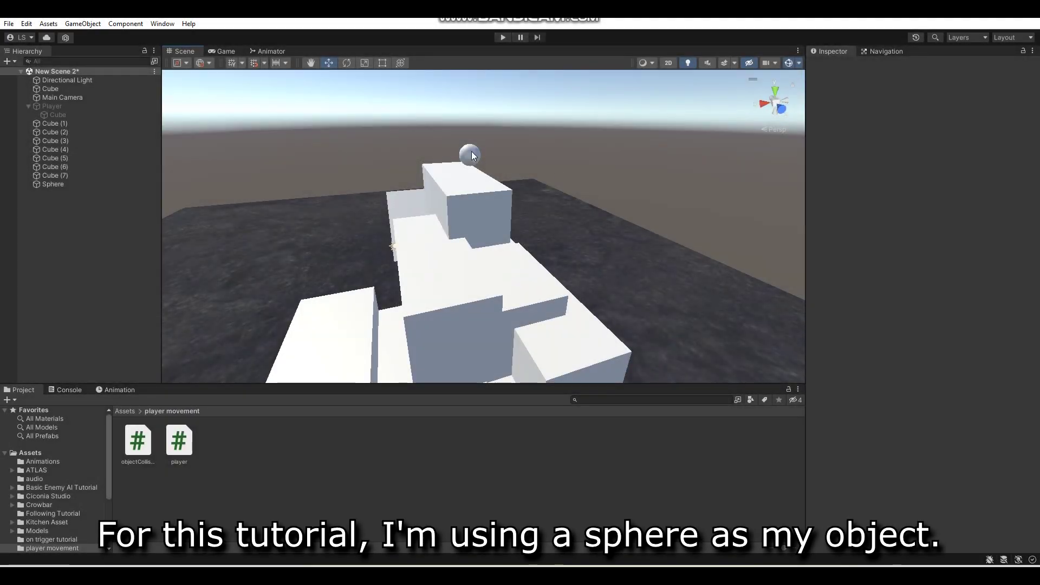
# Step: Select and frame the Sphere, then review its Sphere Collider, Rigidbody, Audio Source and collision-sound script
pyautogui.click(465, 153)
pyautogui.press('f')
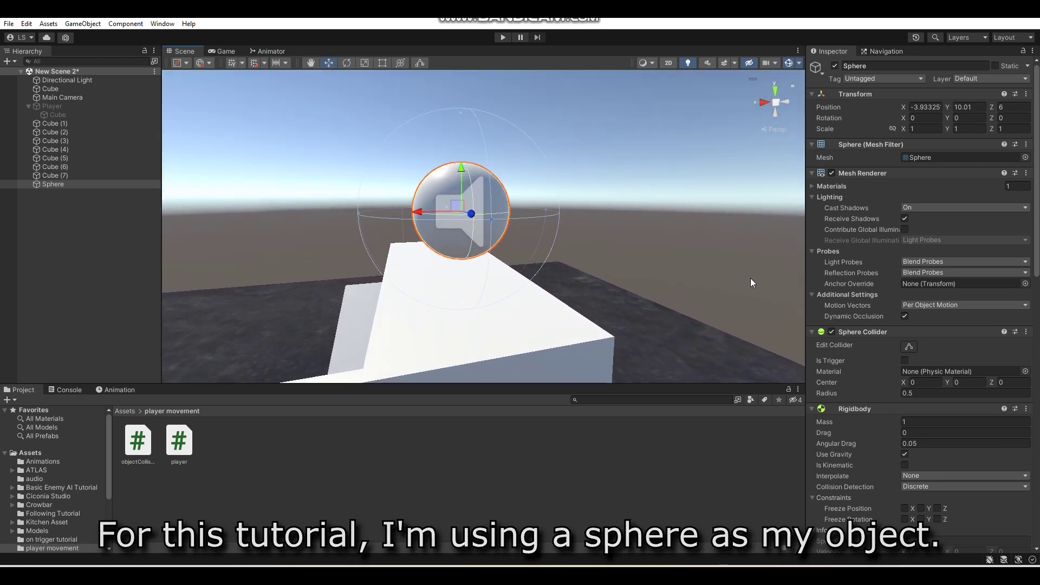
pyautogui.scroll(-1, 749, 278)
pyautogui.scroll(-2, 818, 275)
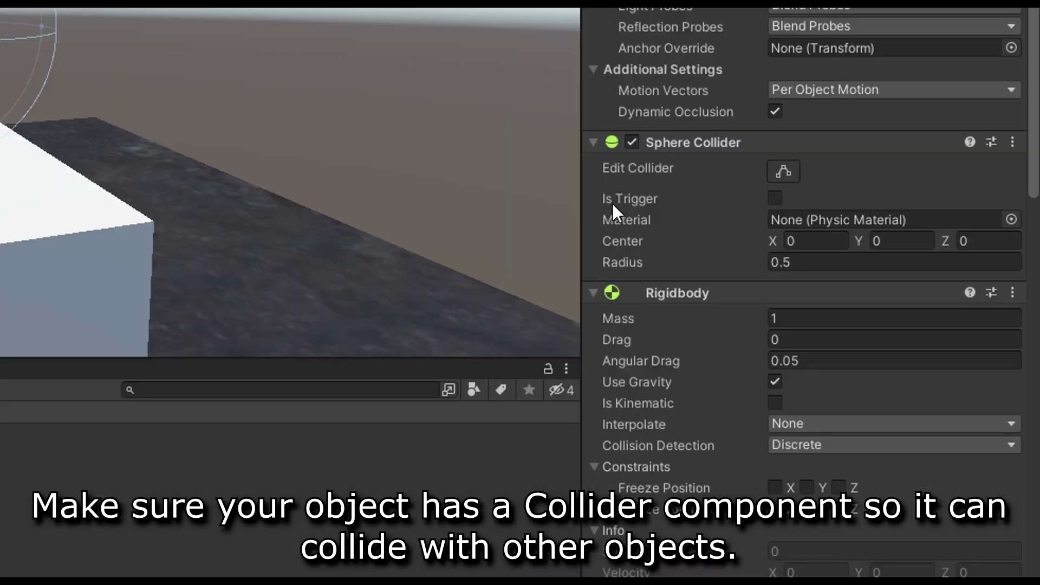
pyautogui.moveTo(822, 304)
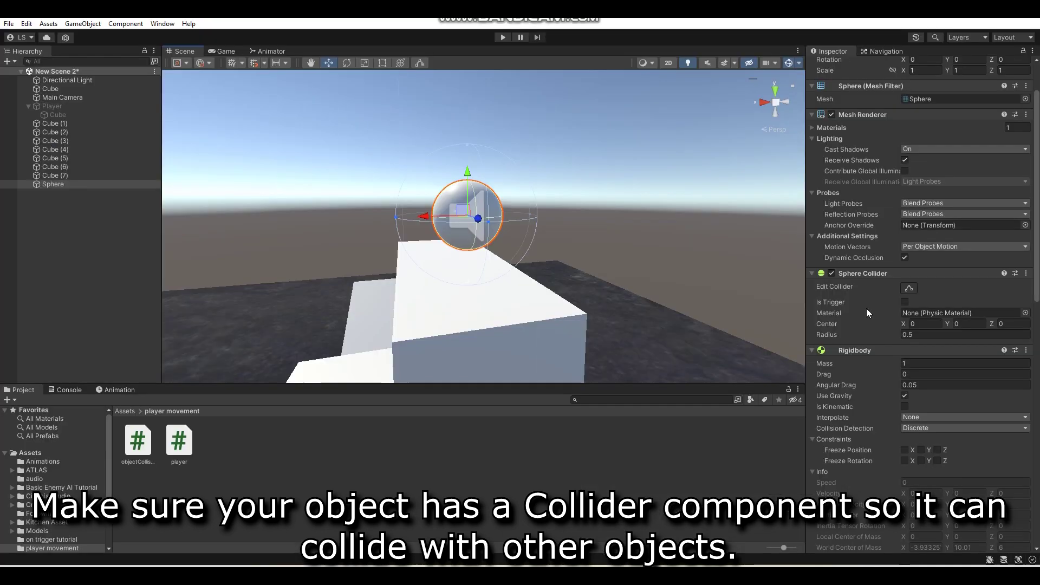
pyautogui.moveTo(866, 313)
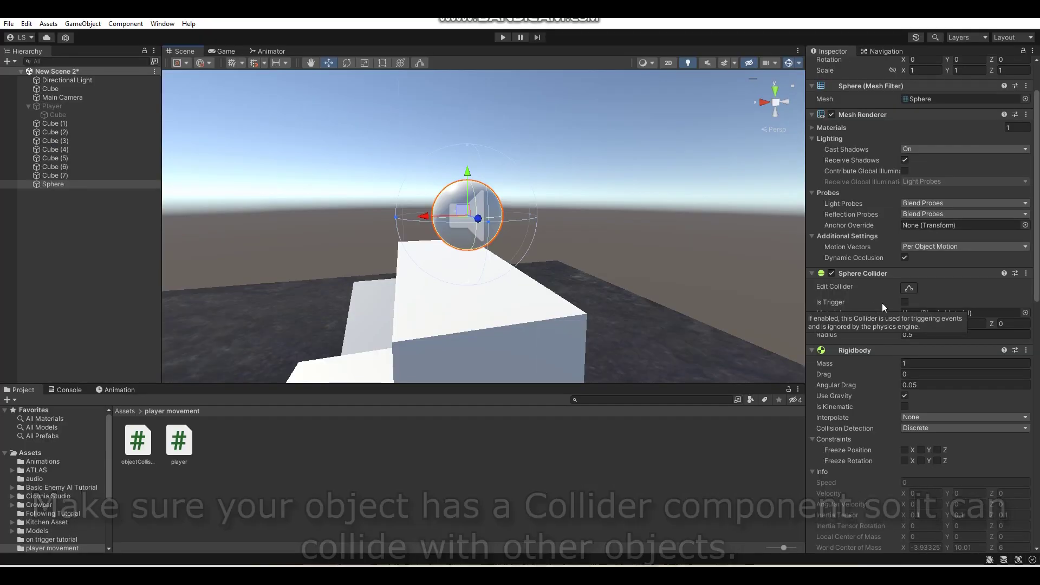
pyautogui.scroll(-3, 882, 303)
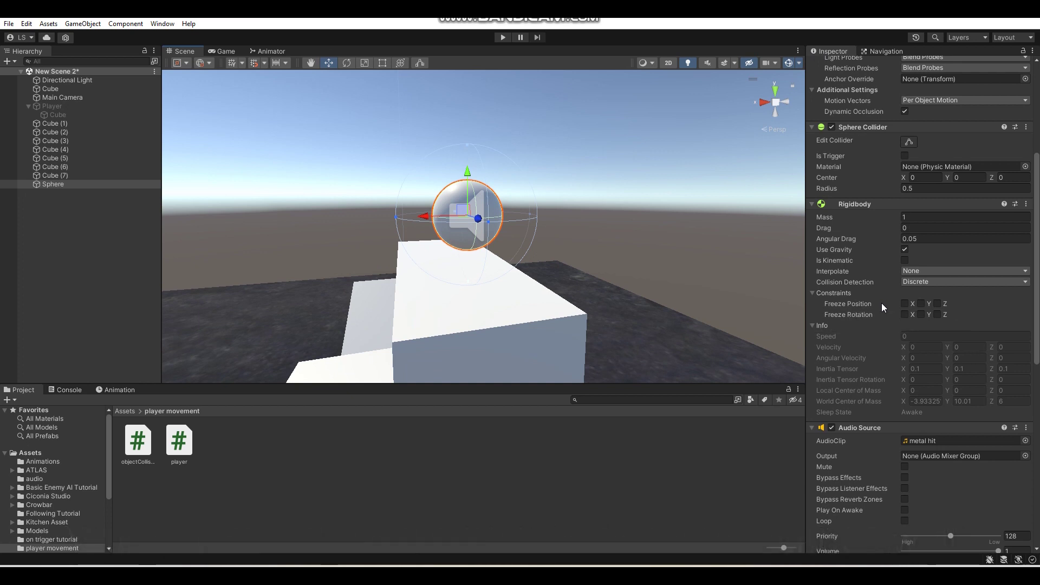
pyautogui.scroll(-5, 879, 292)
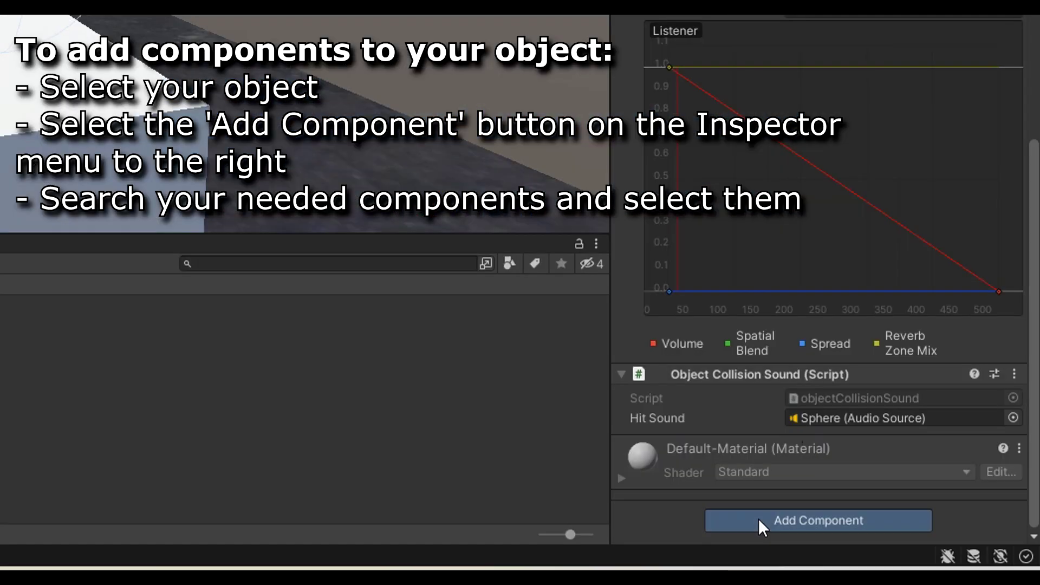
pyautogui.click(887, 540)
pyautogui.write('ri')
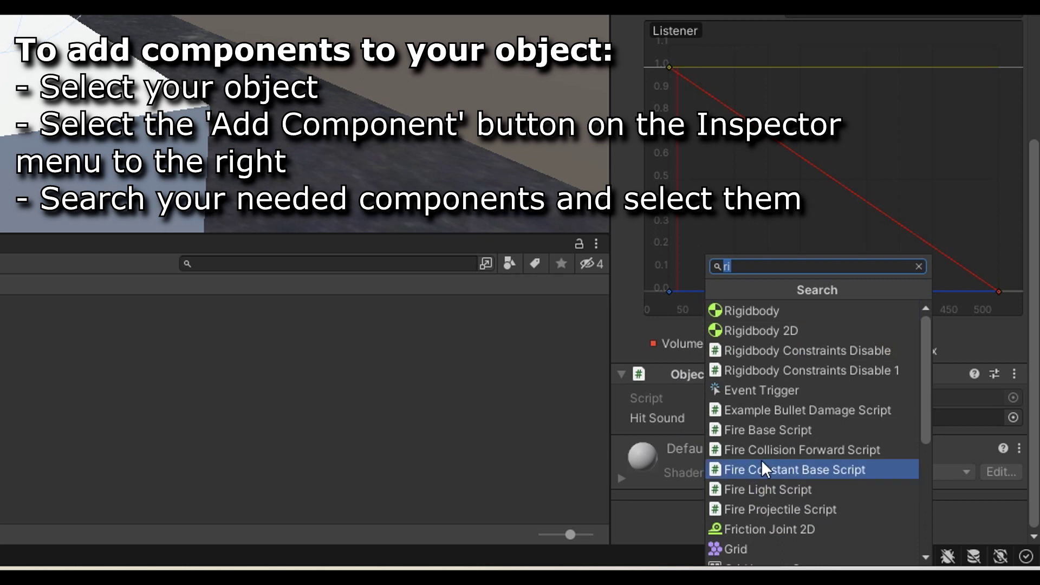
pyautogui.write('gid')
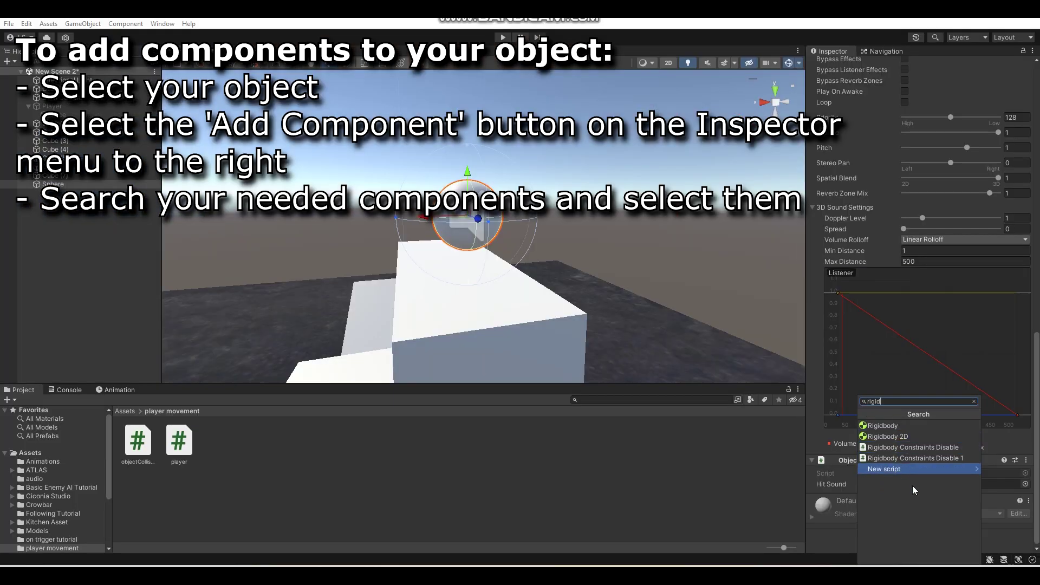
pyautogui.press('BackSpace')
pyautogui.press('BackSpace')
pyautogui.press('BackSpace')
pyautogui.press('BackSpace')
pyautogui.write('audio')
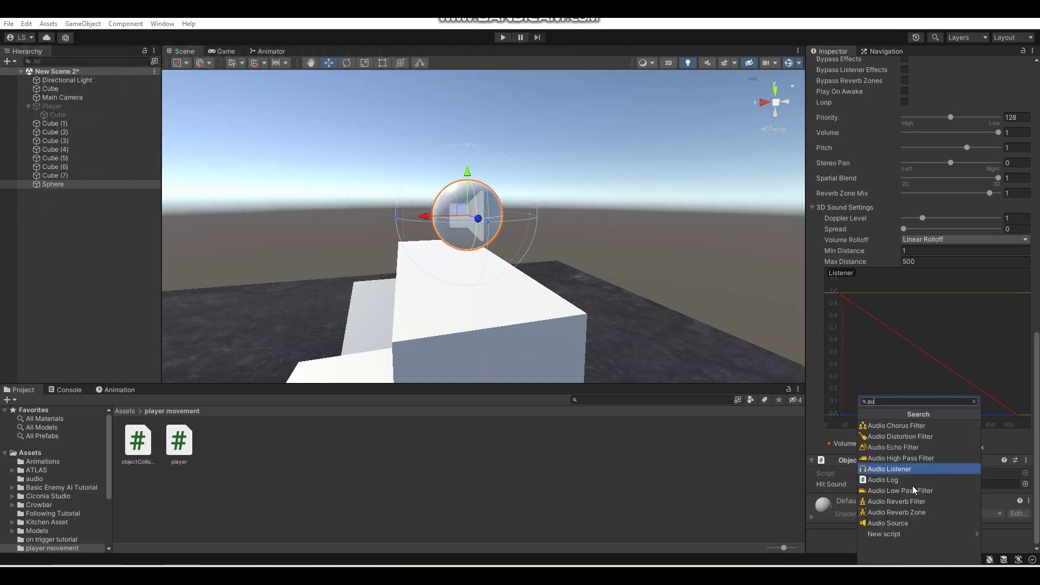
pyautogui.press('Escape')
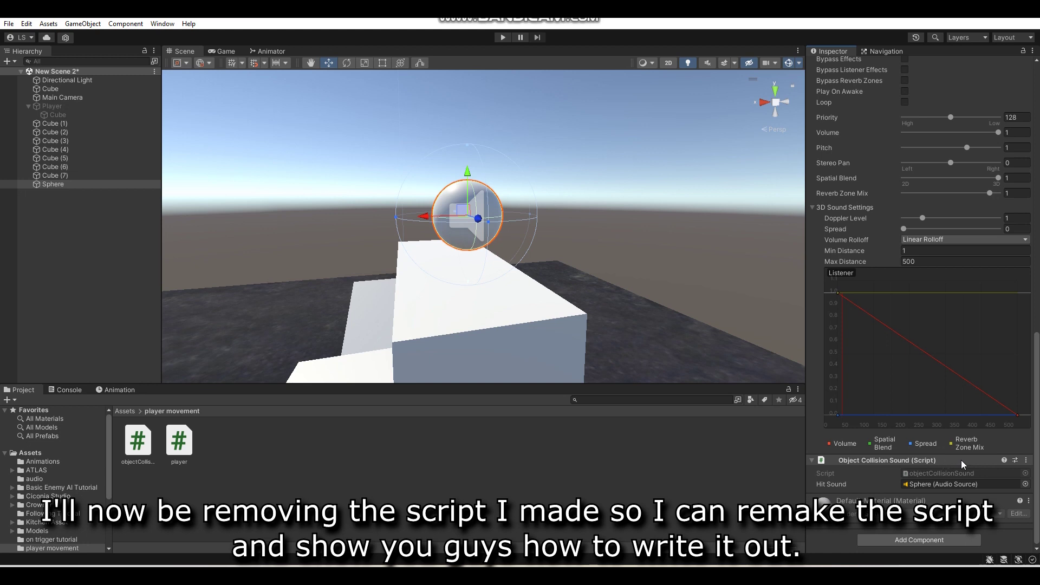
# Step: Remove the Object Collision Sound component from the Sphere and delete the objectCollisionSound script file
pyautogui.click(1026, 462)
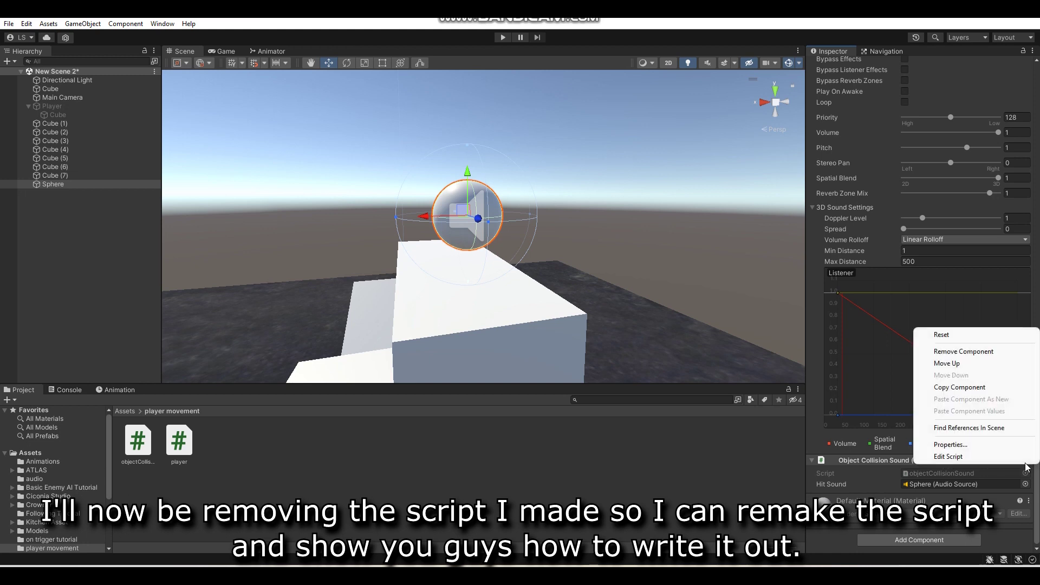
pyautogui.click(963, 353)
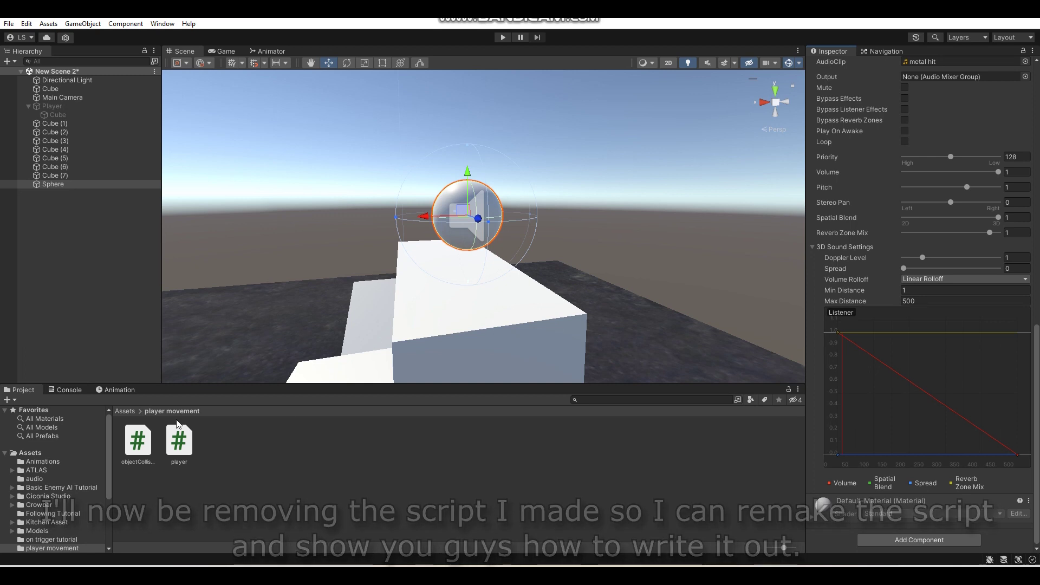
pyautogui.click(126, 438)
pyautogui.press('Delete')
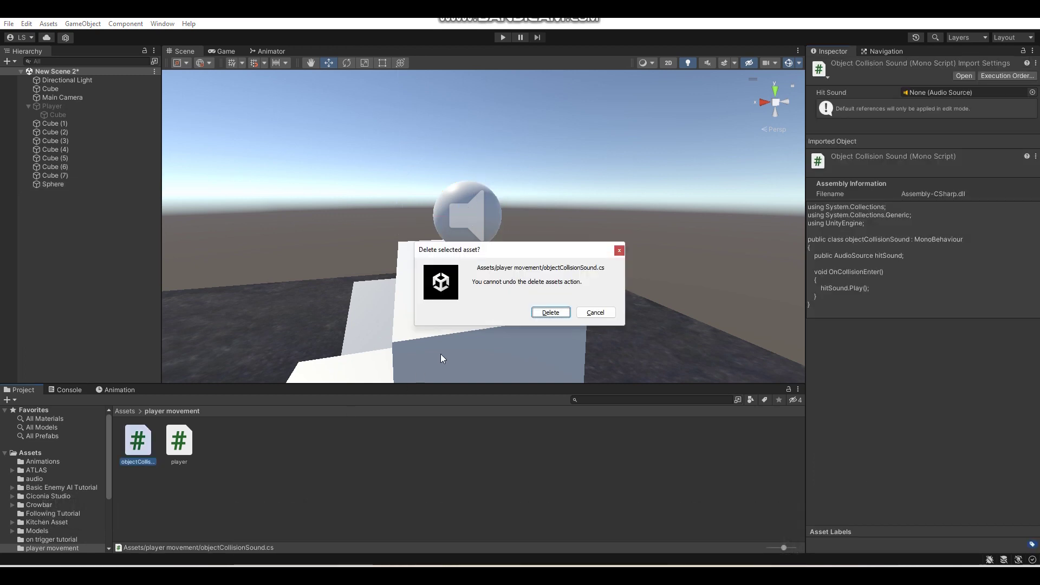
pyautogui.click(550, 312)
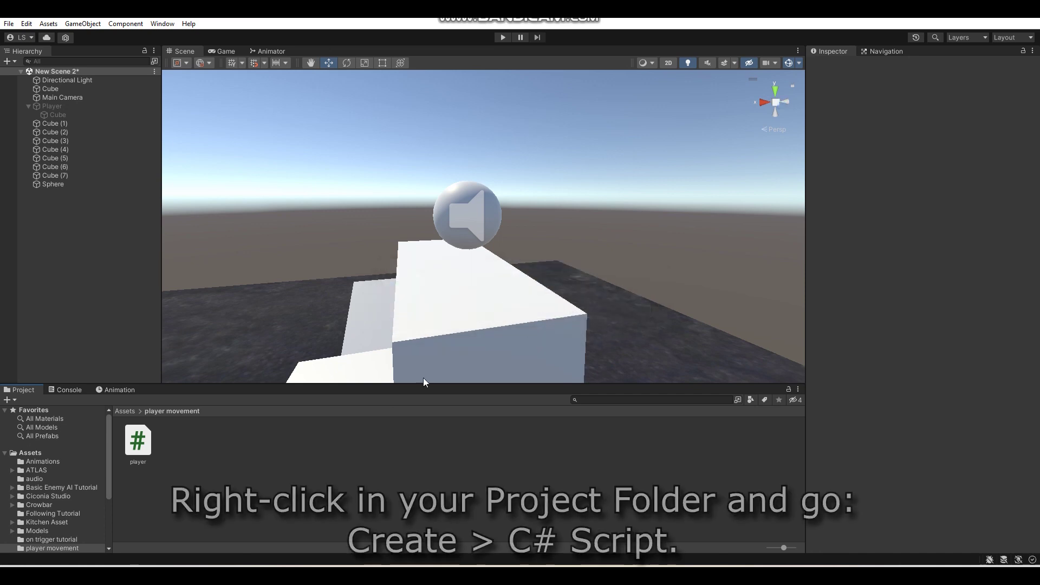
# Step: Create a new C# script named objectCollisionSound in the player movement folder
pyautogui.rightClick(219, 445)
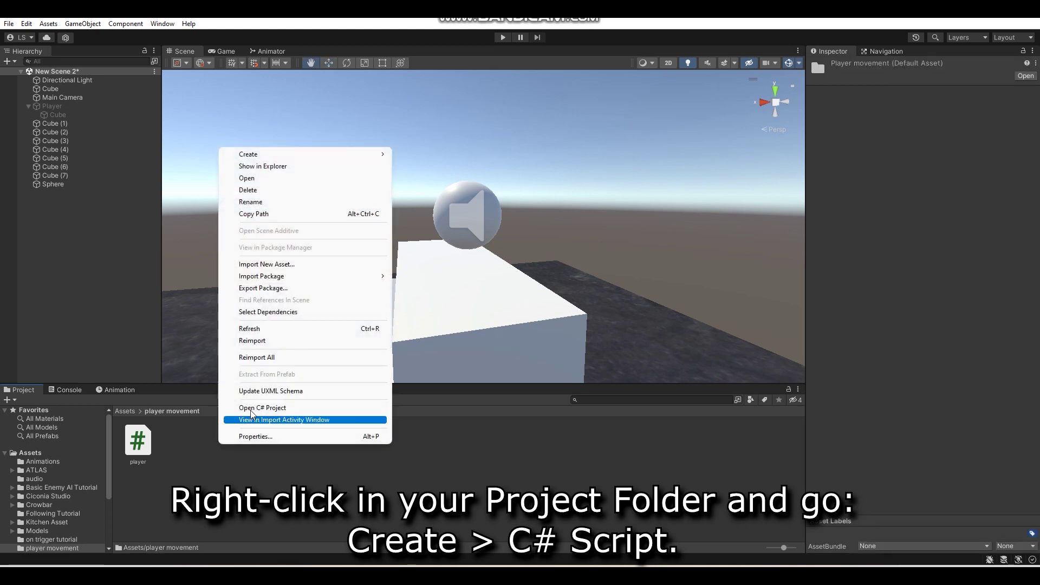
pyautogui.moveTo(377, 156)
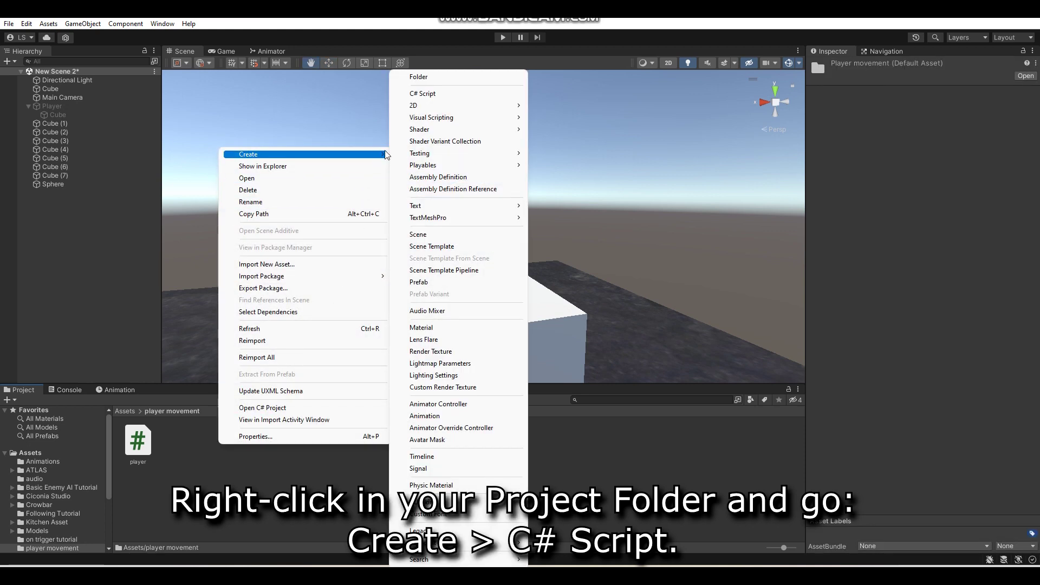
pyautogui.click(428, 93)
pyautogui.write('o')
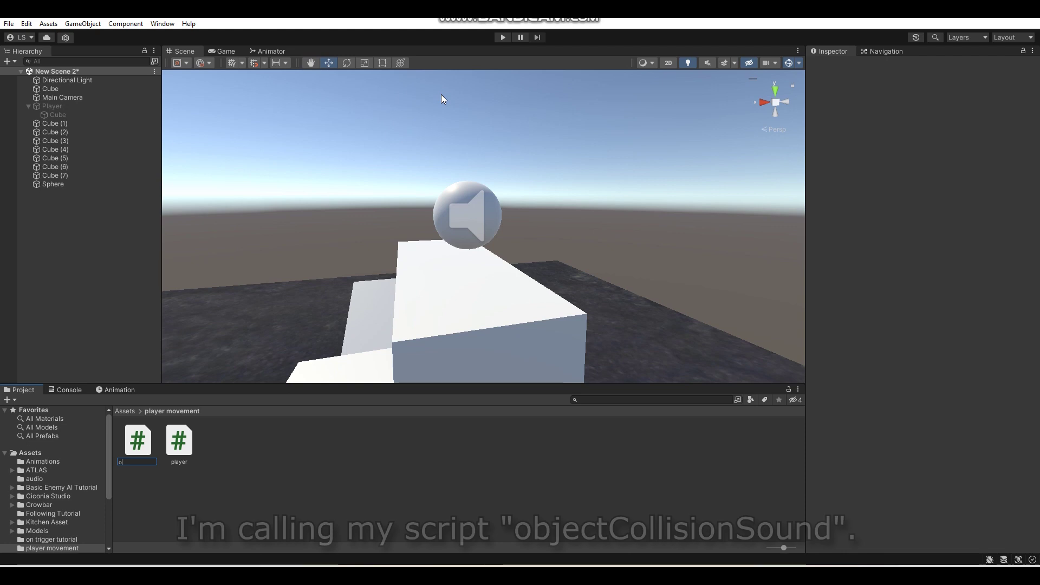
pyautogui.write('bjectCo')
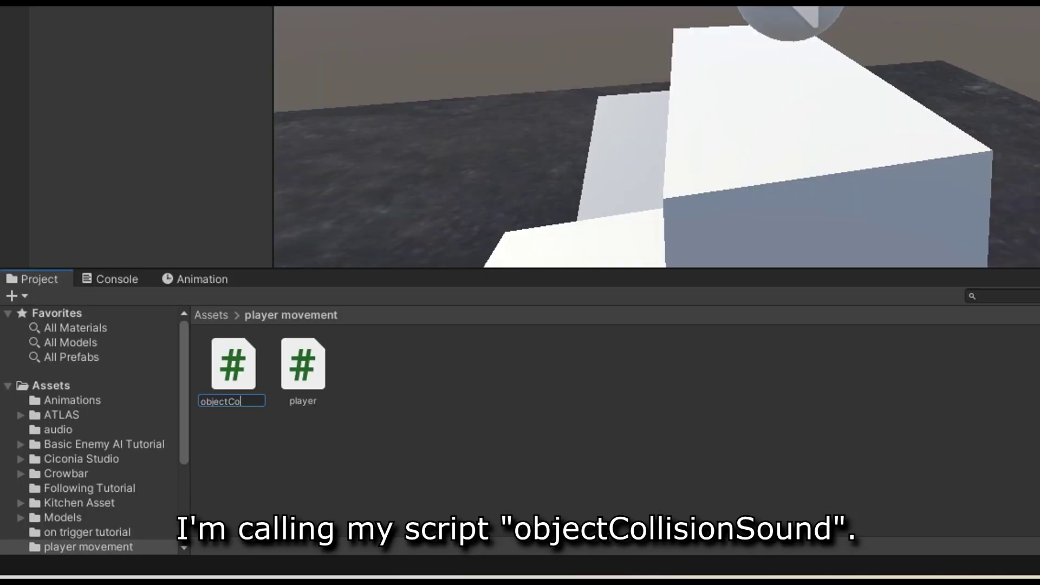
pyautogui.write('nS')
pyautogui.write('ound')
pyautogui.press('Return')
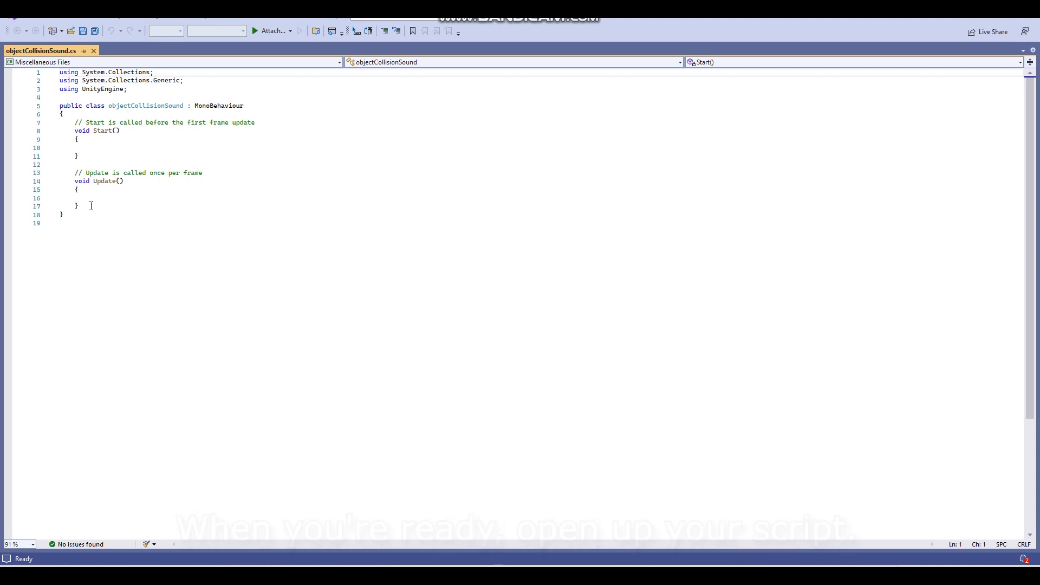
# Step: Replace the starter Start and Update methods with a public AudioSource hitSound field
pyautogui.moveTo(91, 206); pyautogui.dragTo(75, 123)
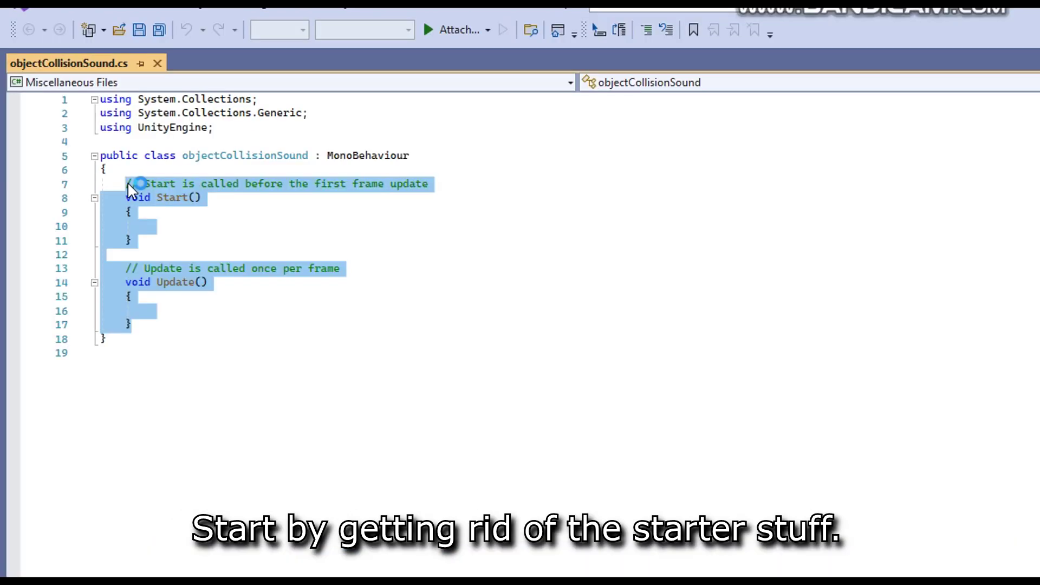
pyautogui.press('Delete')
pyautogui.write('public Au')
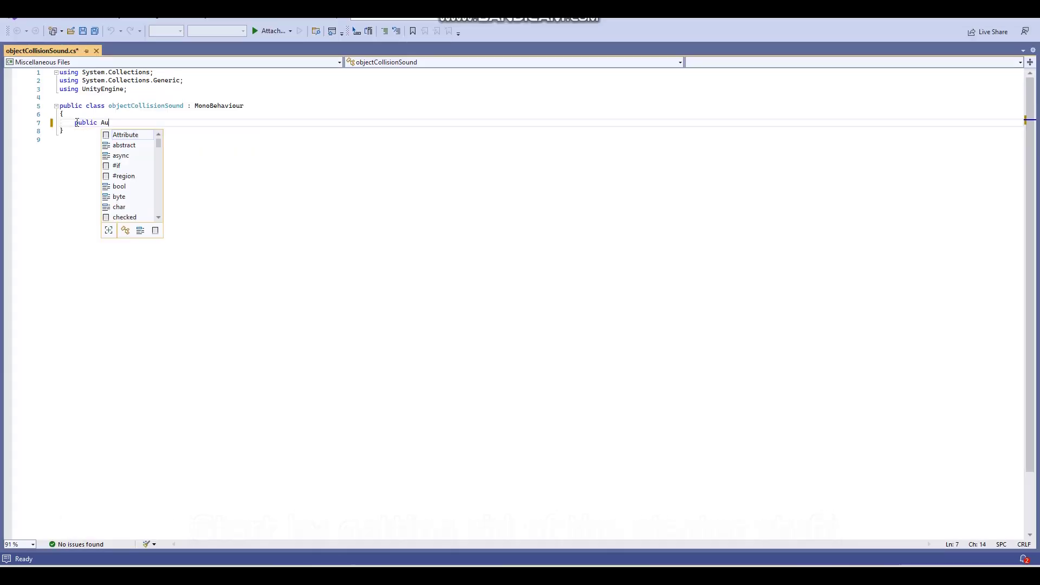
pyautogui.write('dioSor')
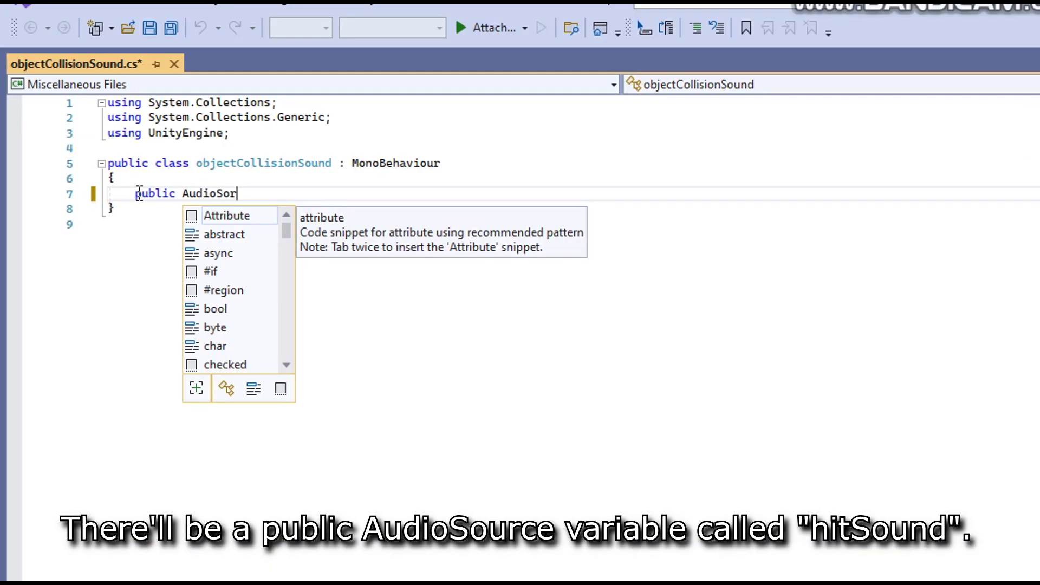
pyautogui.press('BackSpace')
pyautogui.write('urc')
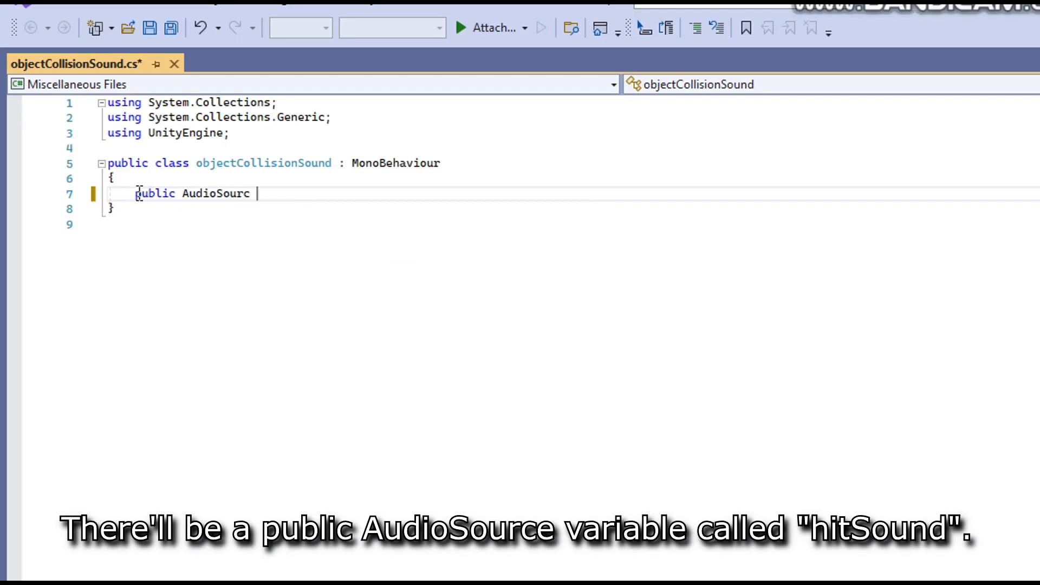
pyautogui.press('BackSpace')
pyautogui.write('e hit')
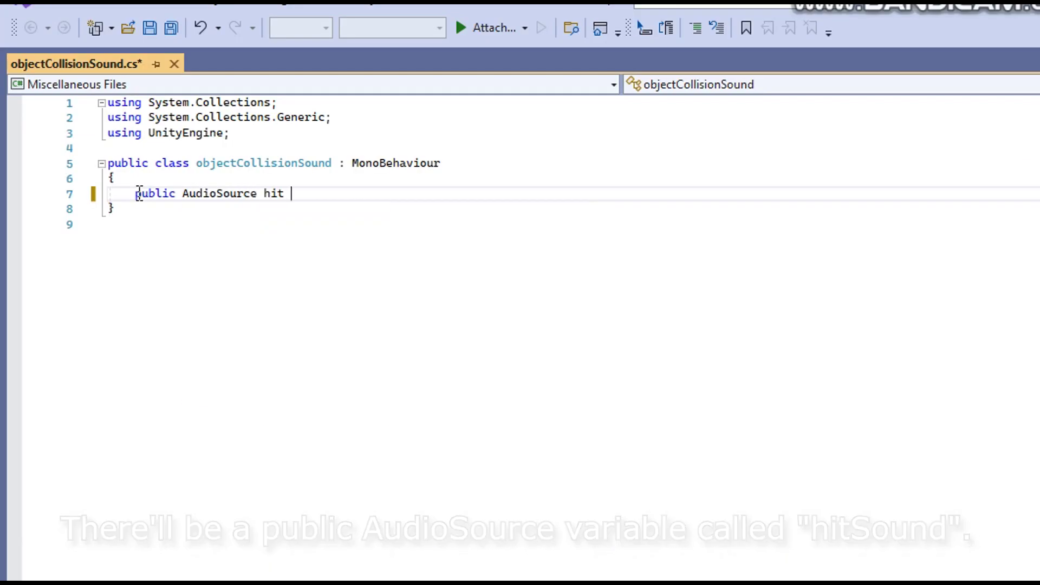
pyautogui.press('BackSpace')
pyautogui.write('Sound;')
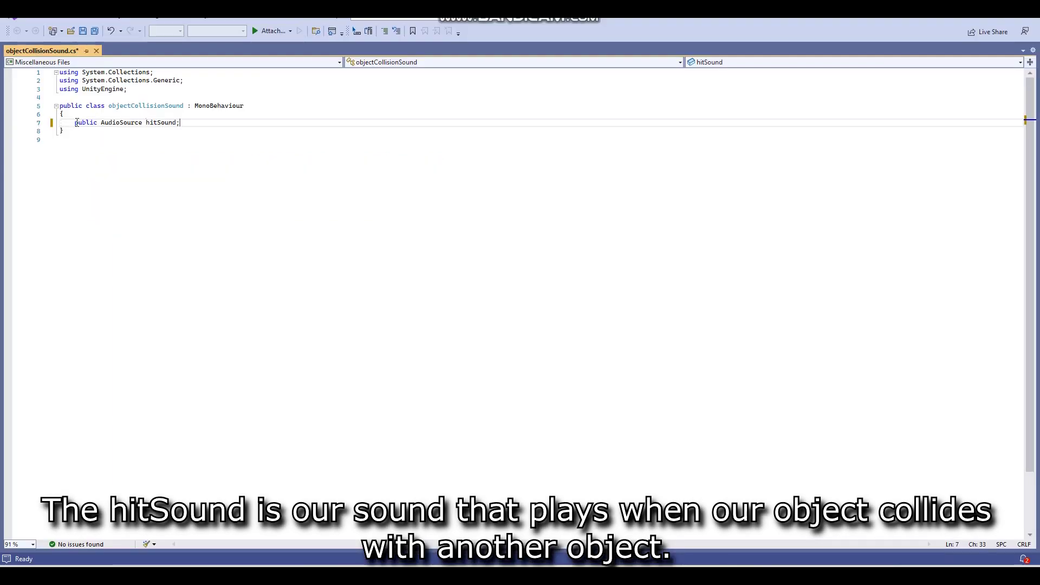
pyautogui.press('Return')
pyautogui.press('Return')
# Step: Add an OnCollisionEnter method that calls hitSound.Play(), and save the script
pyautogui.write('void On')
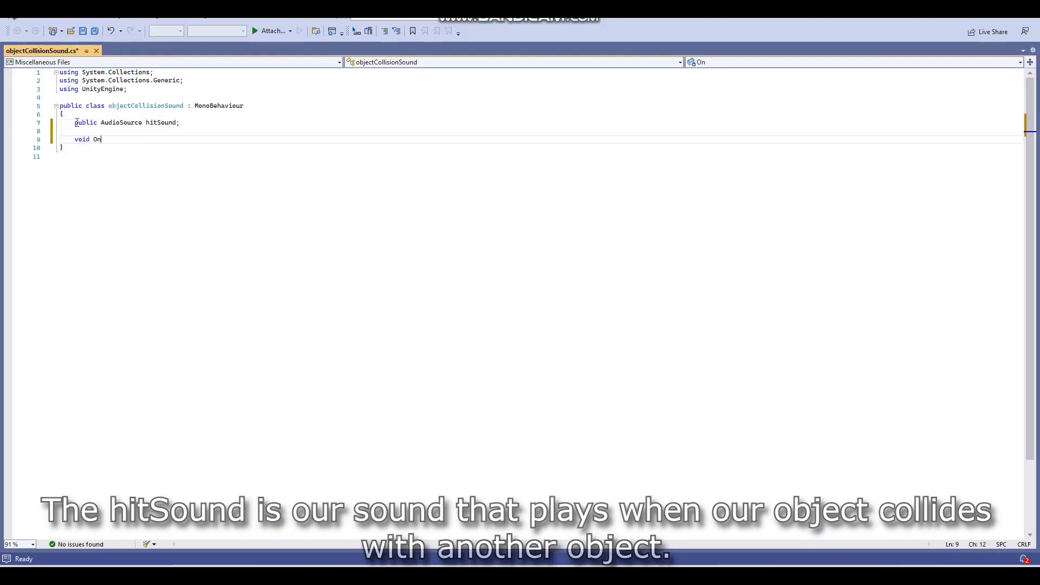
pyautogui.write('Collision')
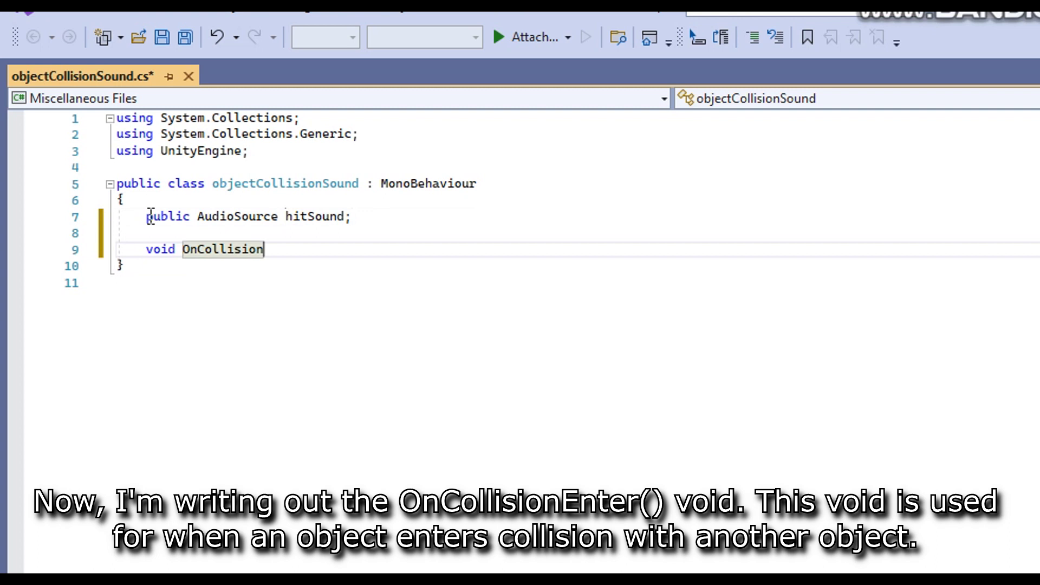
pyautogui.write('Enter')
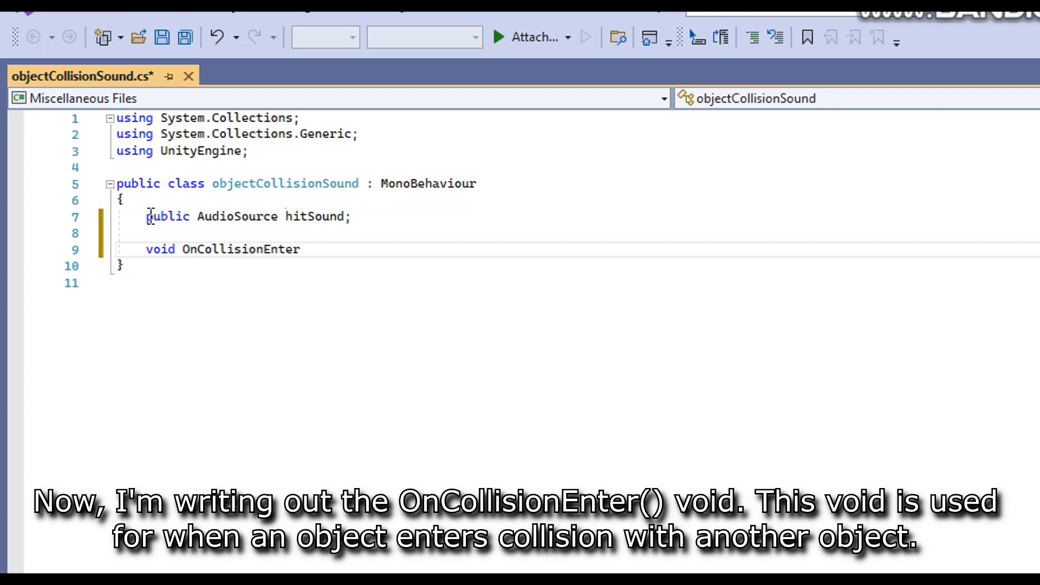
pyautogui.write('() {')
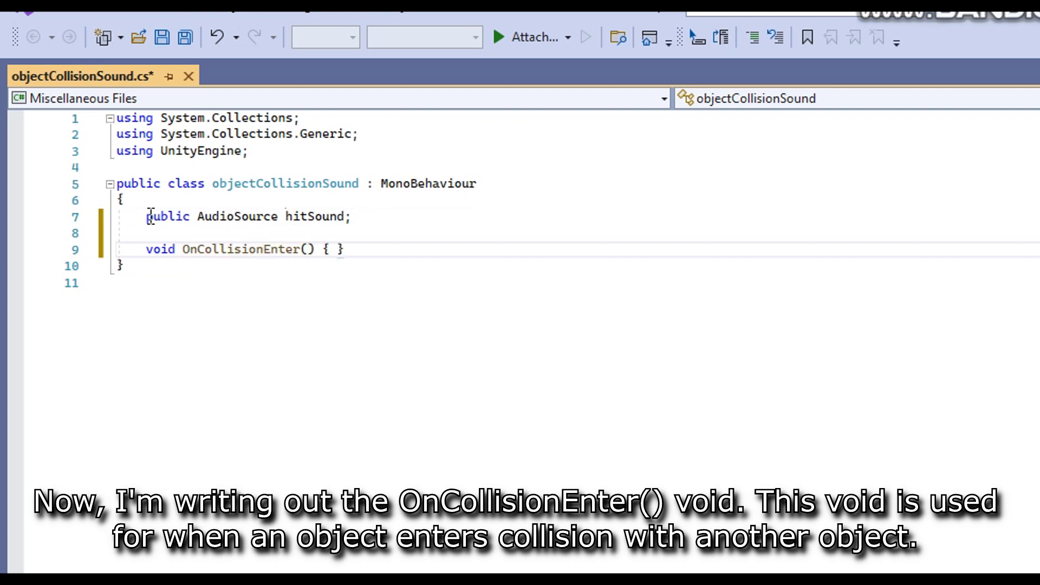
pyautogui.press('Return')
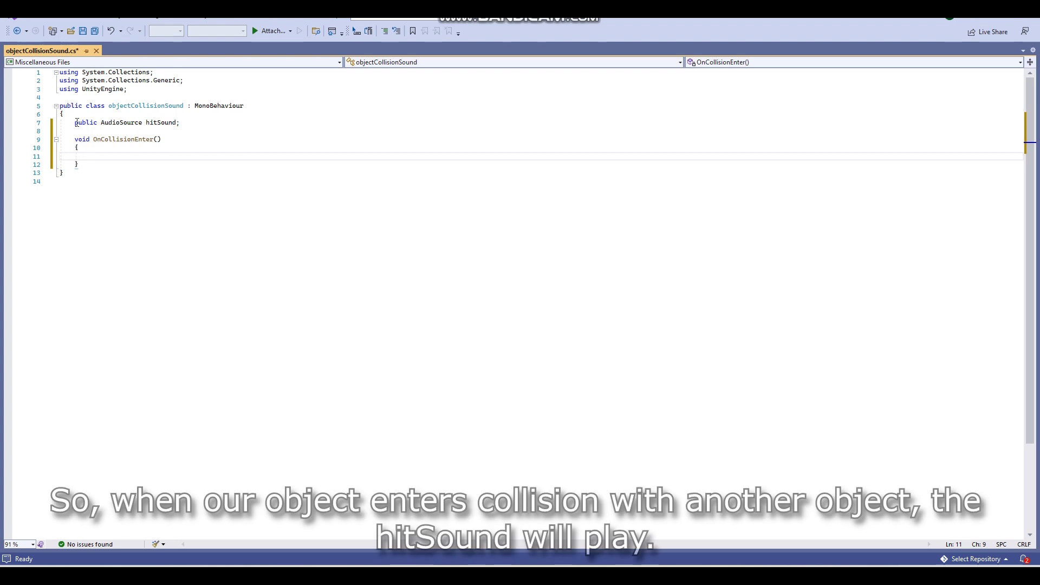
pyautogui.write('hit')
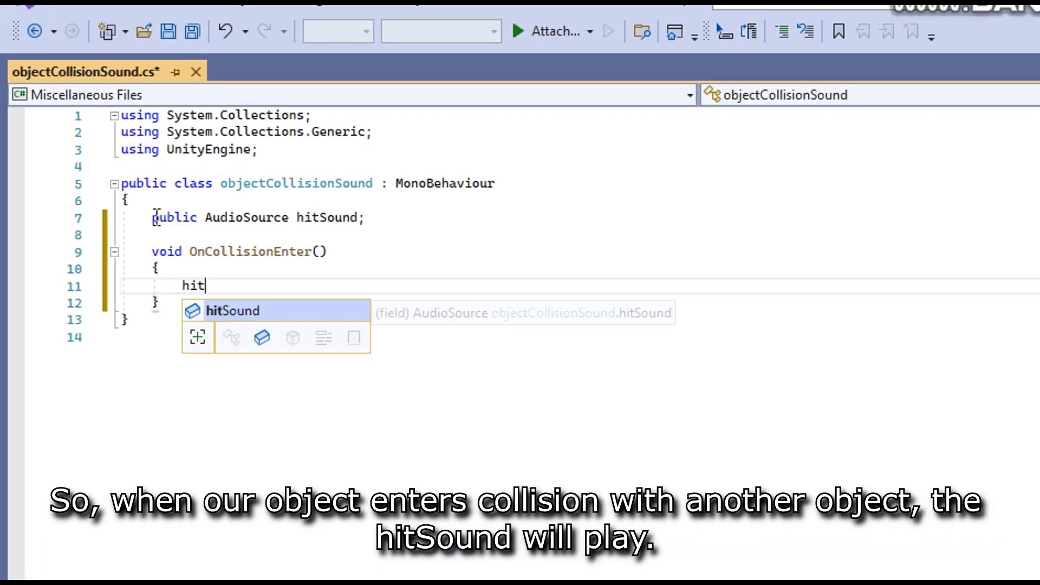
pyautogui.write('Sound.Play(')
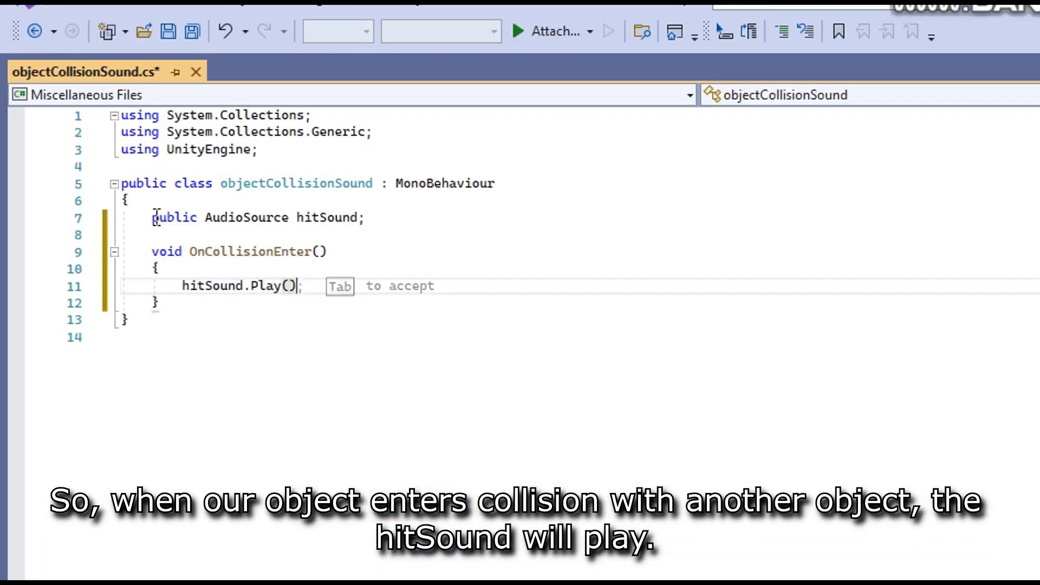
pyautogui.press('Tab')
pyautogui.hotkey('ctrl', 's')
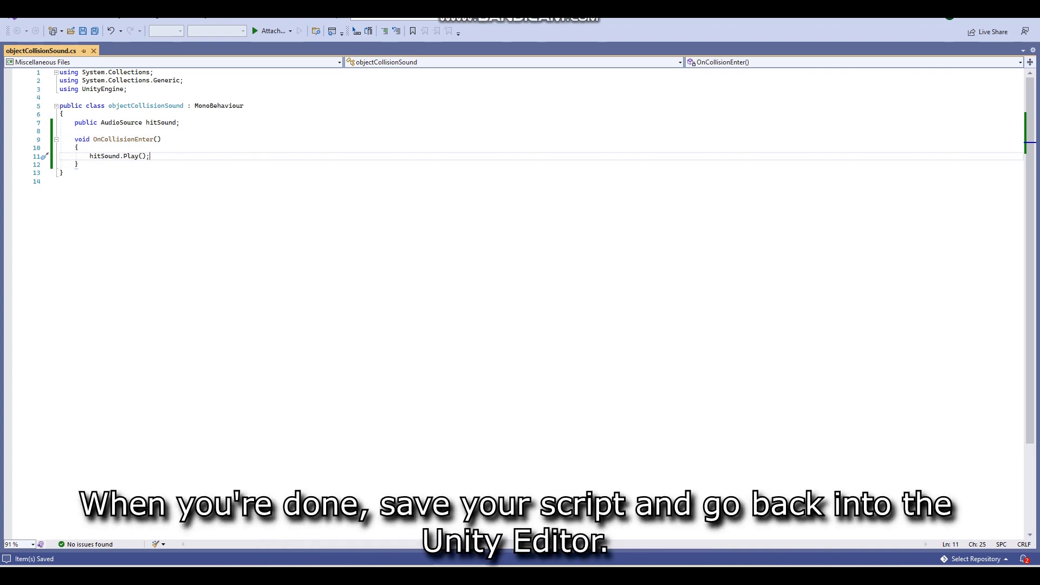
pyautogui.hotkey('alt', 'Tab')
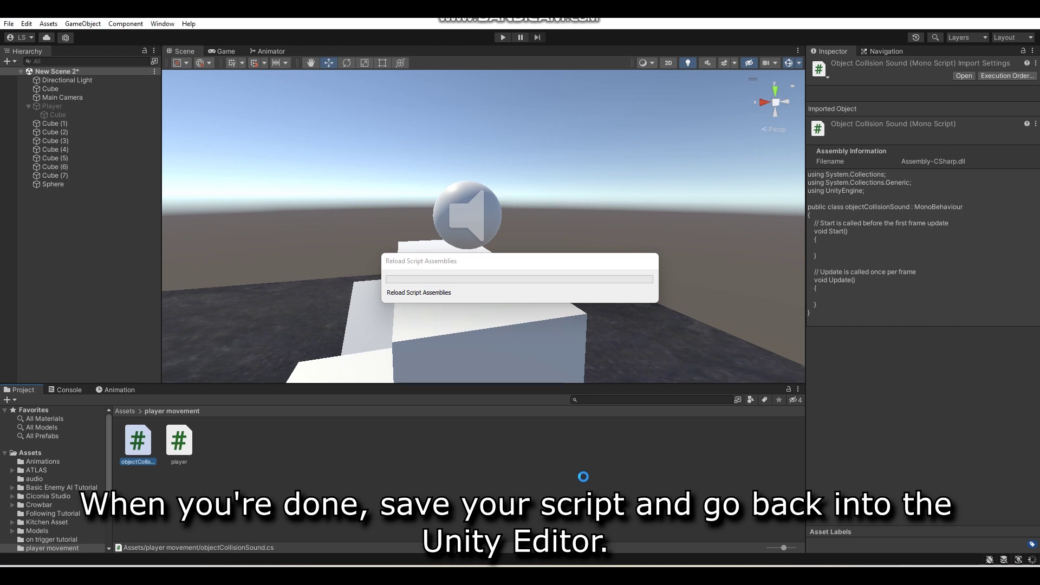
# Step: Attach the objectCollisionSound script to the Sphere and assign the Sphere's Audio Source to Hit Sound
pyautogui.click(467, 238)
pyautogui.scroll(-10, 922, 379)
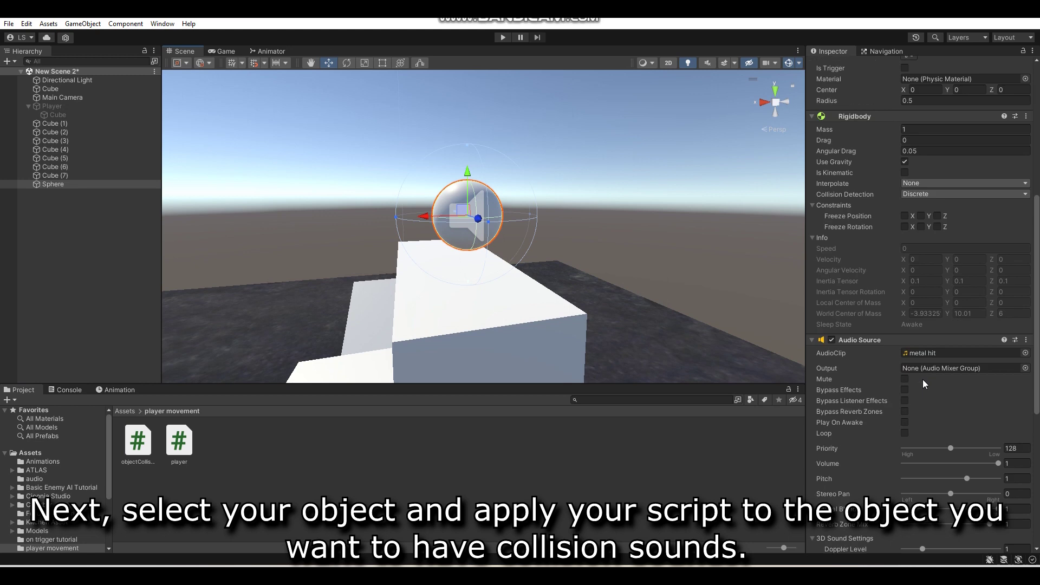
pyautogui.scroll(-10, 922, 379)
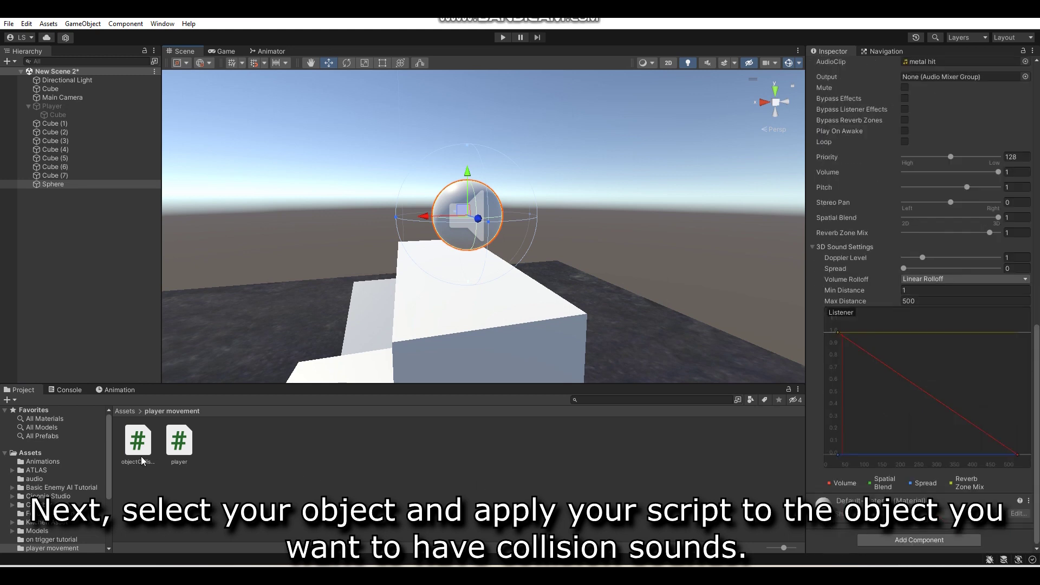
pyautogui.moveTo(139, 456); pyautogui.dragTo(835, 534)
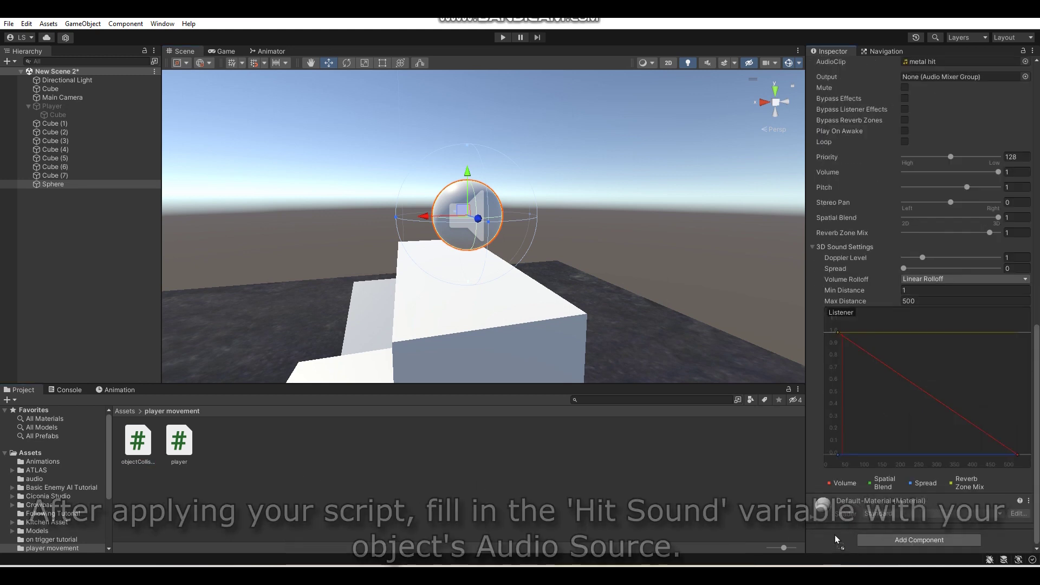
pyautogui.scroll(-2, 859, 496)
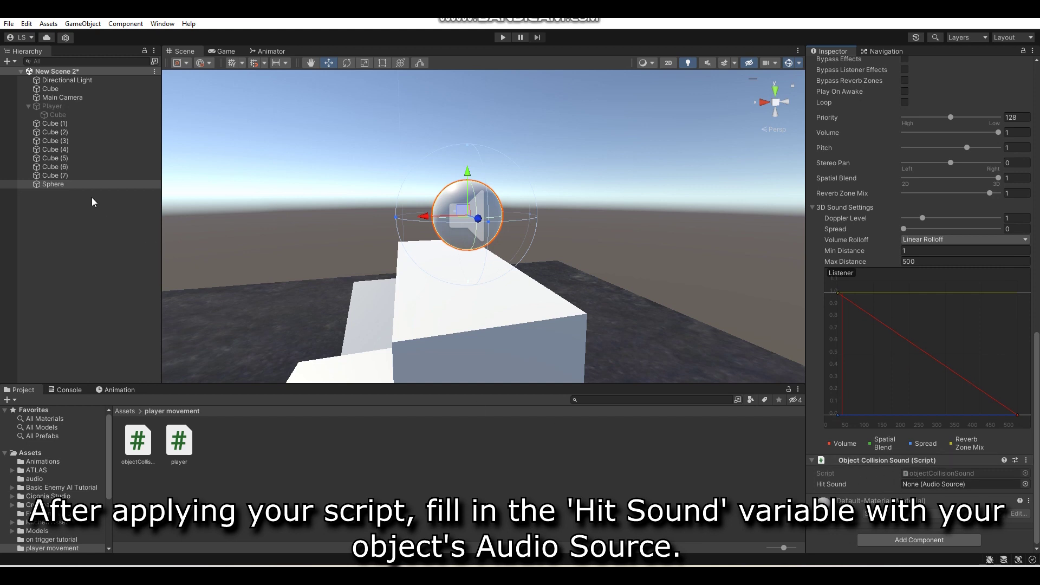
pyautogui.moveTo(365, 276); pyautogui.dragTo(921, 486)
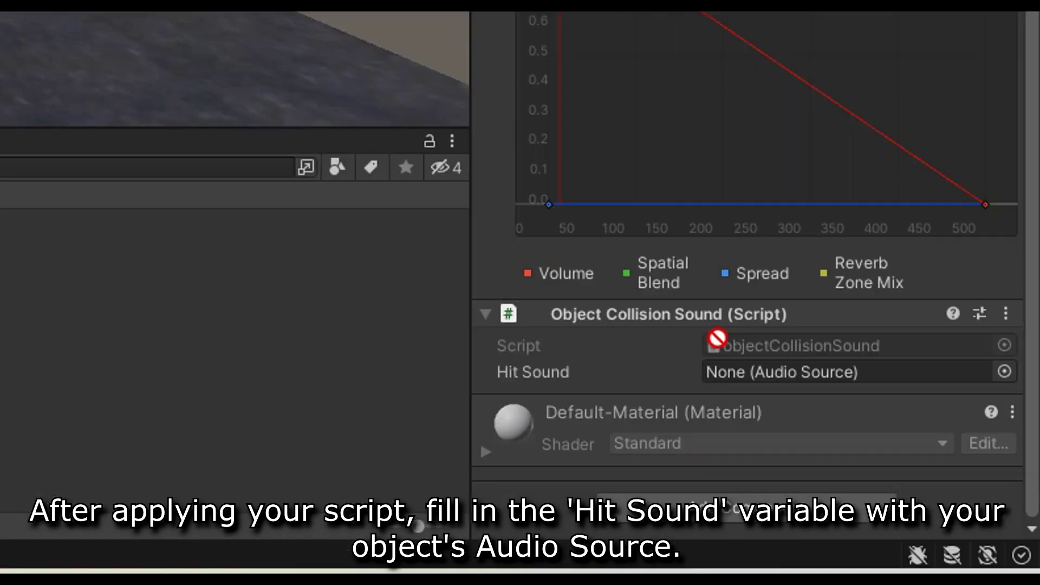
pyautogui.moveTo(752, 376); pyautogui.dragTo(751, 373)
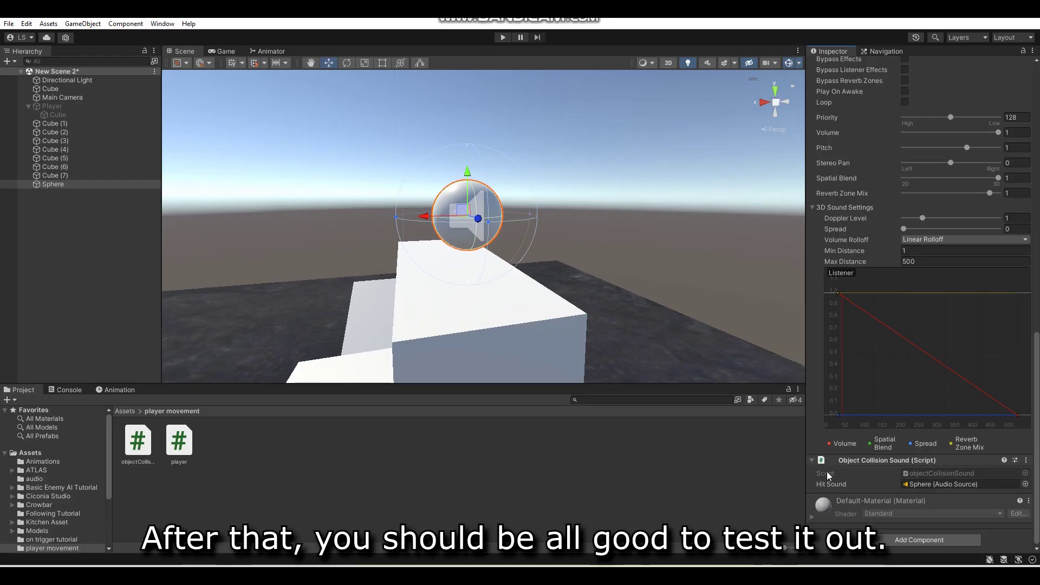
pyautogui.moveTo(592, 307); pyautogui.dragTo(587, 296, button='right')
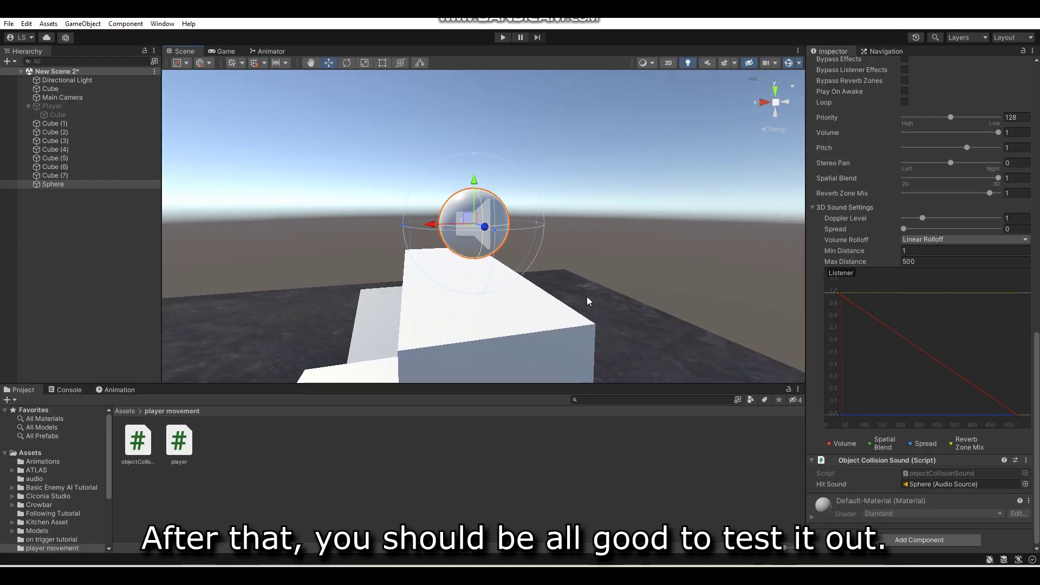
# Step: Playtest the scene twice, watching the Sphere roll and collide to test the hit sound
pyautogui.click(503, 37)
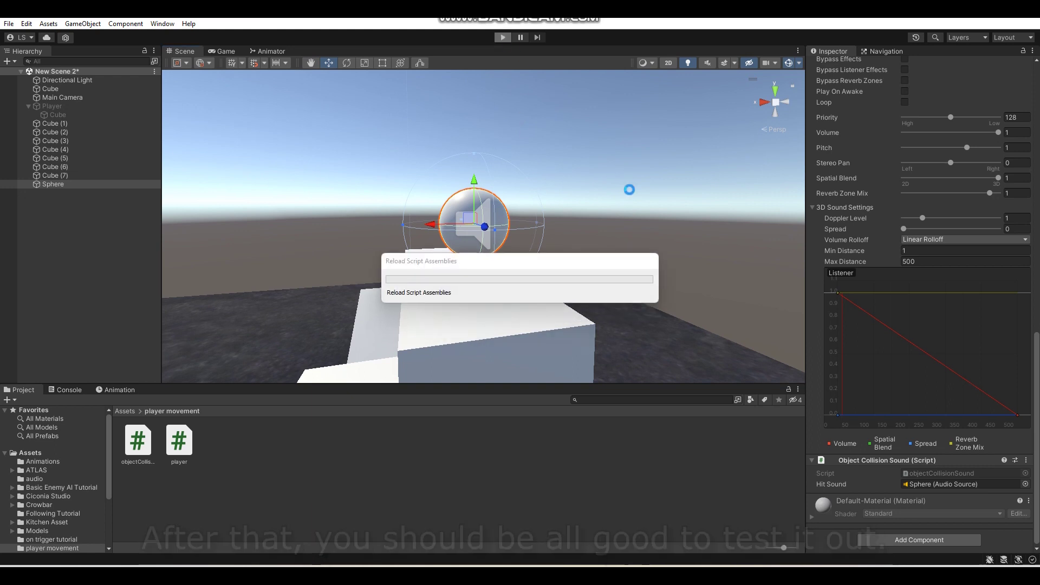
pyautogui.press('Down')
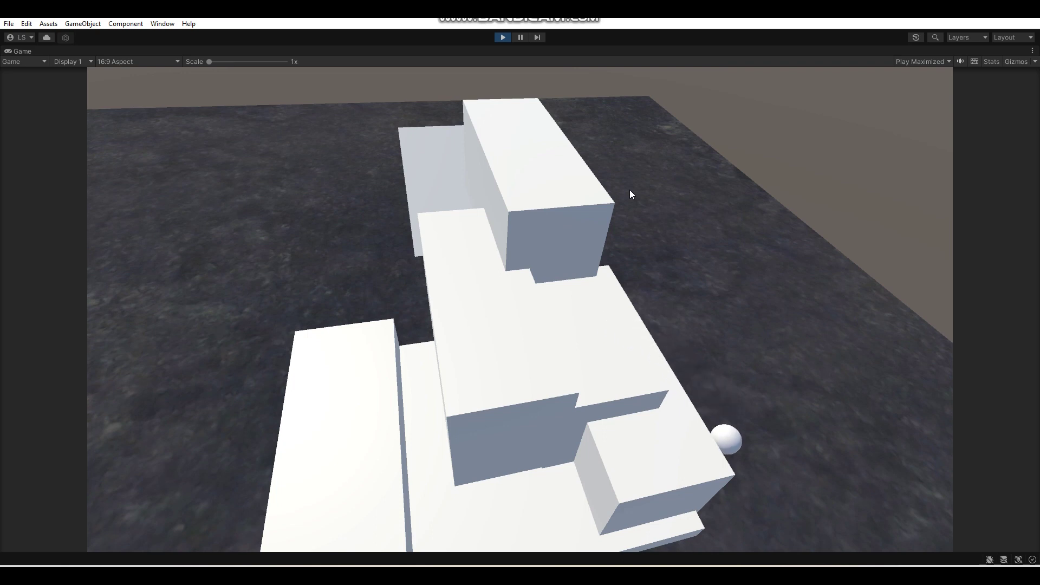
pyautogui.click(503, 35)
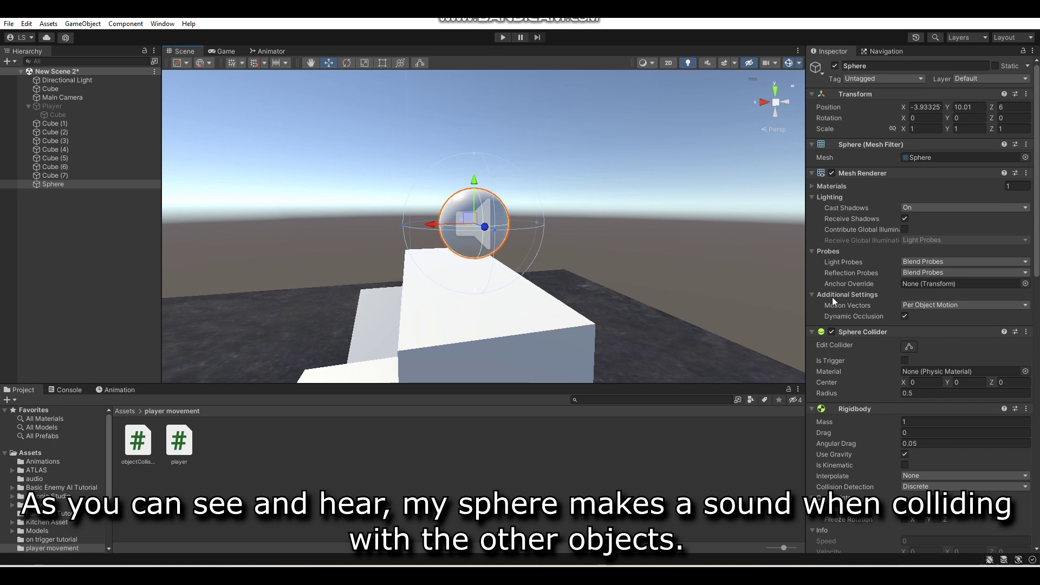
pyautogui.scroll(-3, 843, 315)
pyautogui.scroll(-2, 843, 315)
pyautogui.scroll(-3, 843, 315)
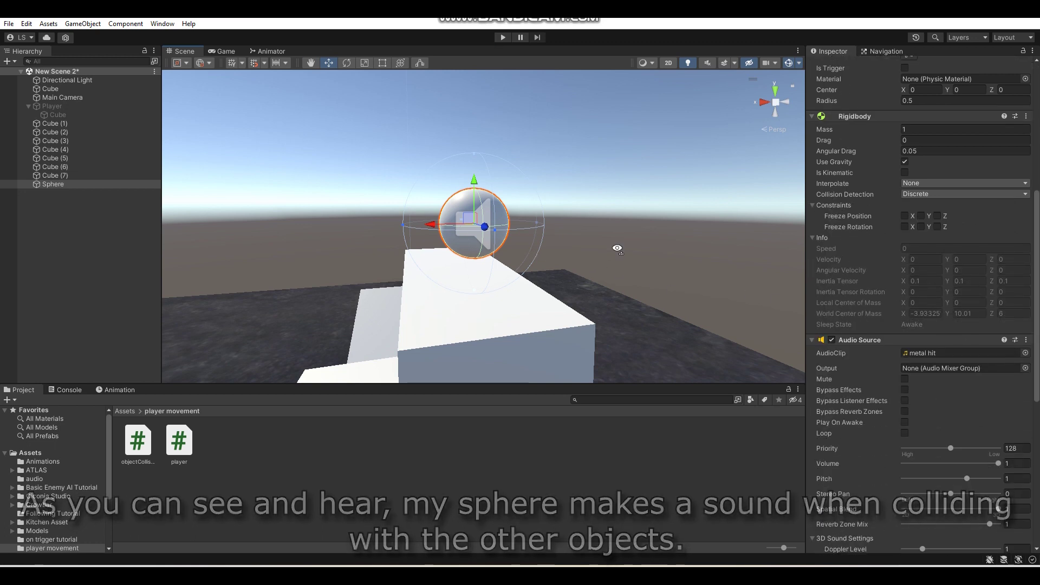
pyautogui.moveTo(533, 250)
pyautogui.keyDown('alt'); pyautogui.mouseDown()
pyautogui.moveTo(609, 249)
pyautogui.moveTo(610, 220)
pyautogui.mouseUp(); pyautogui.keyUp('alt')
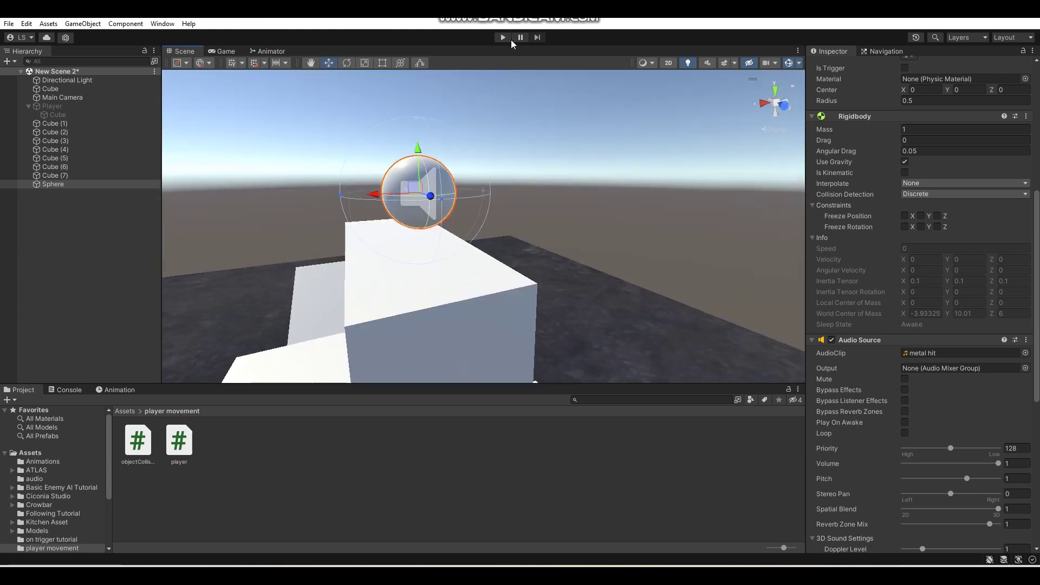
pyautogui.click(503, 37)
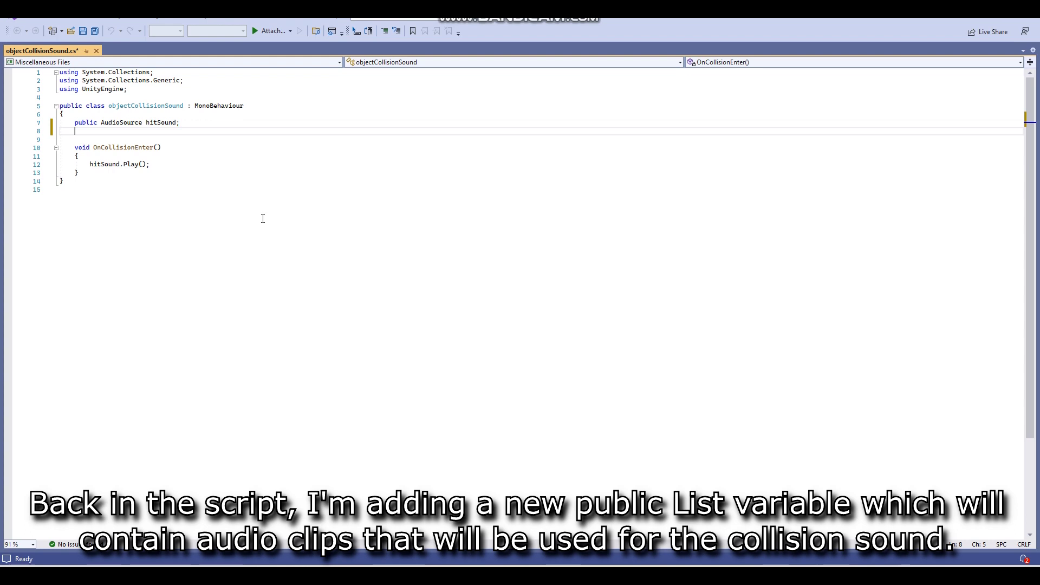
# Step: Declare a public List<AudioClip> hitSoundClips field and save the script
pyautogui.write('public')
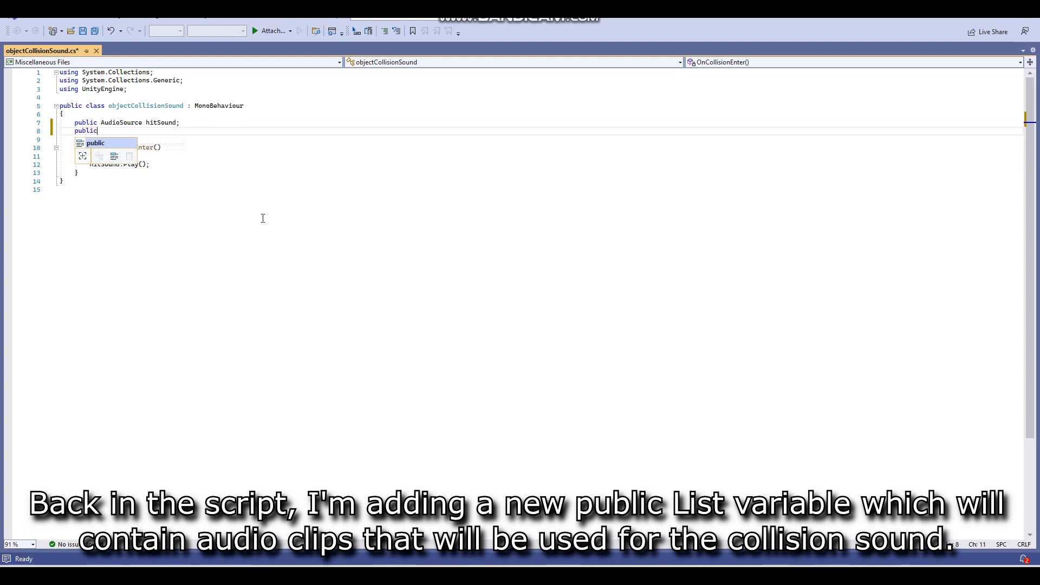
pyautogui.write(' L')
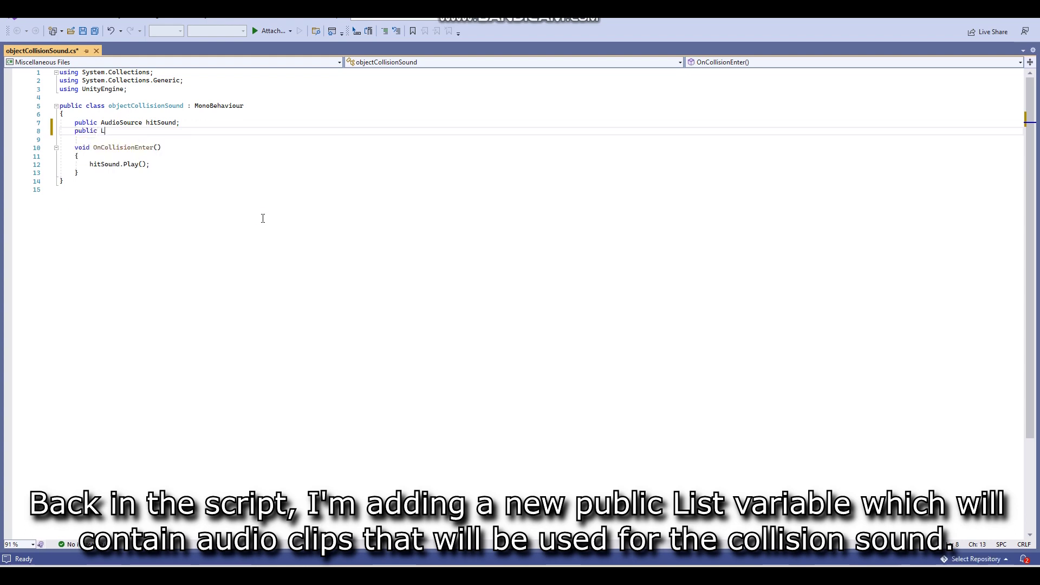
pyautogui.write('ist')
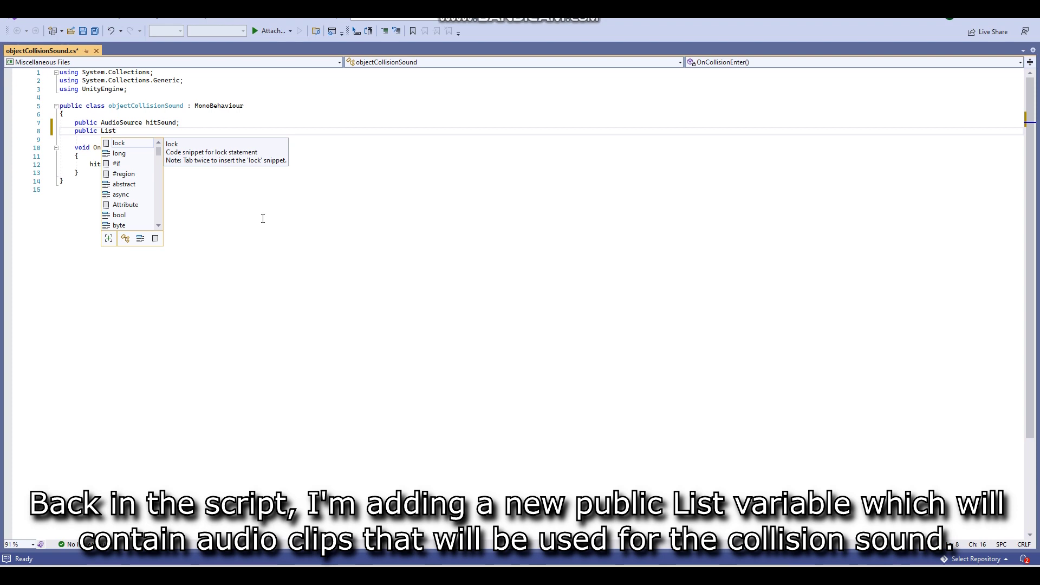
pyautogui.write('<')
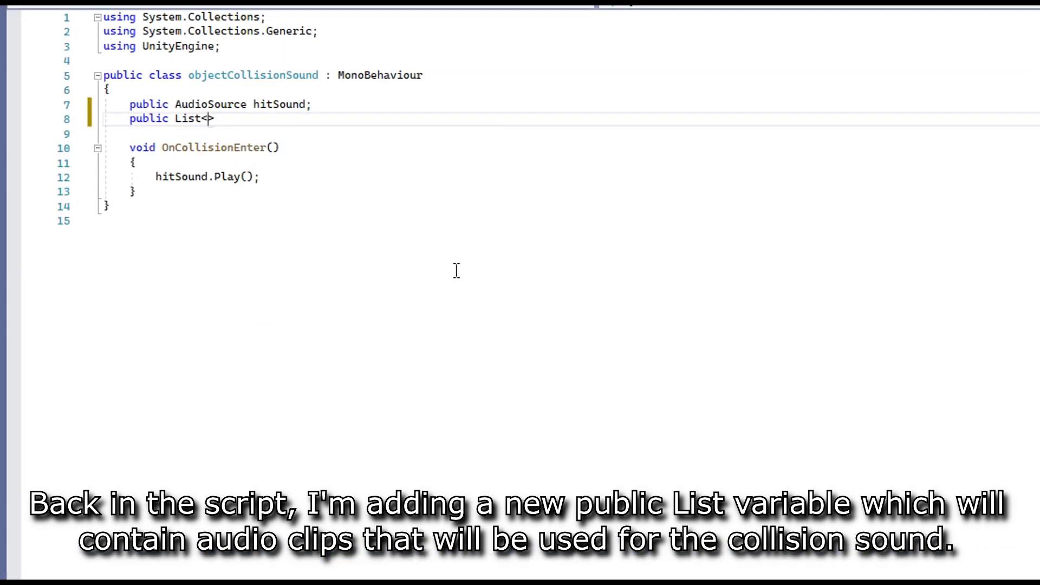
pyautogui.write('AudioCl')
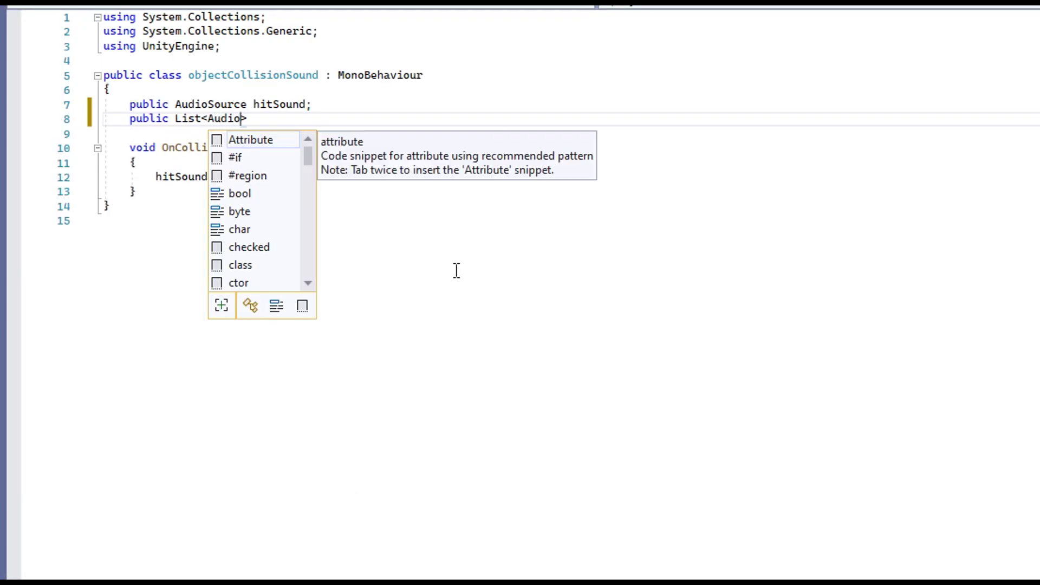
pyautogui.write('ip')
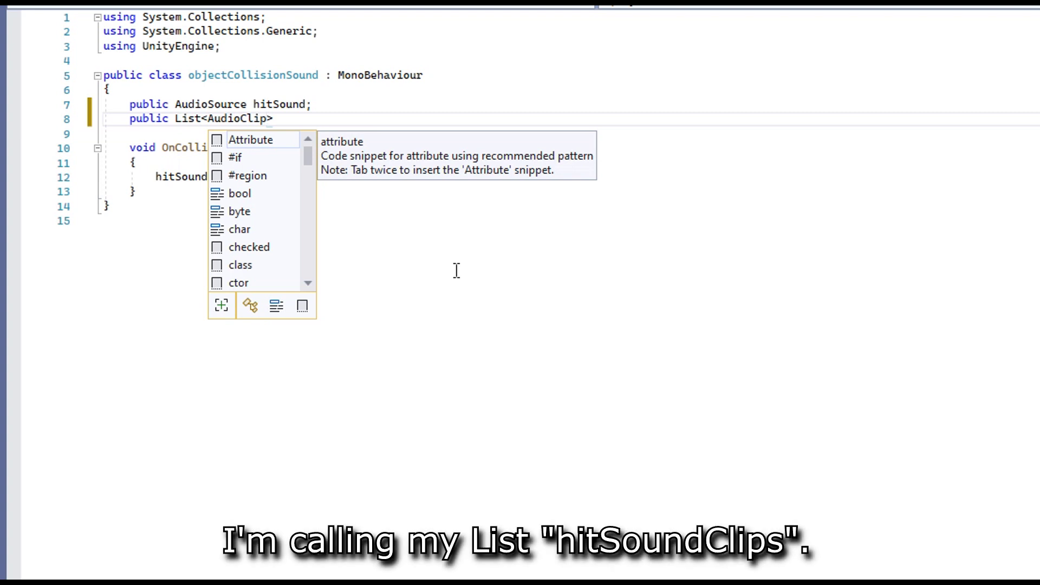
pyautogui.press('Right')
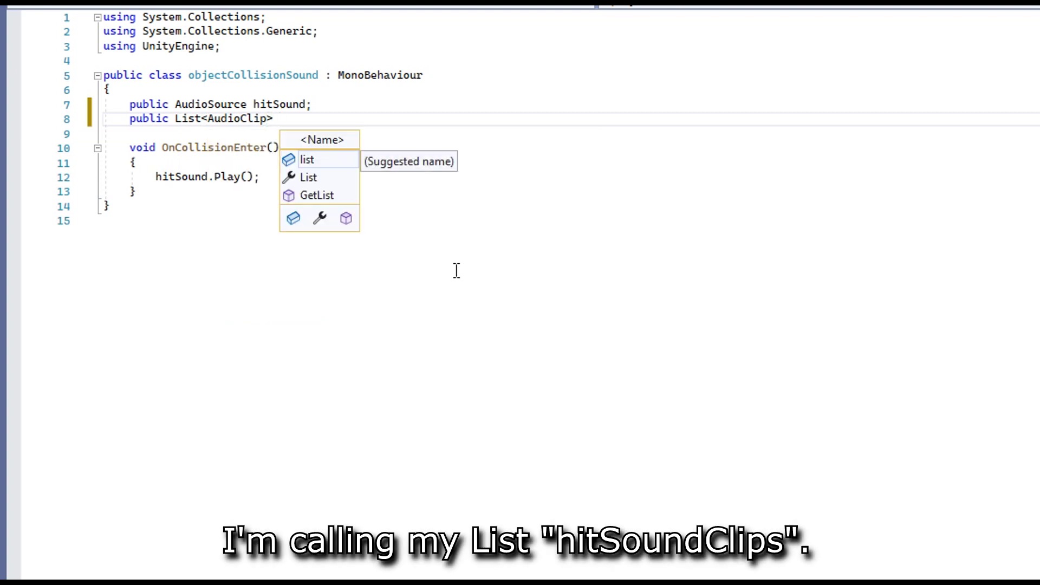
pyautogui.write('hitSo')
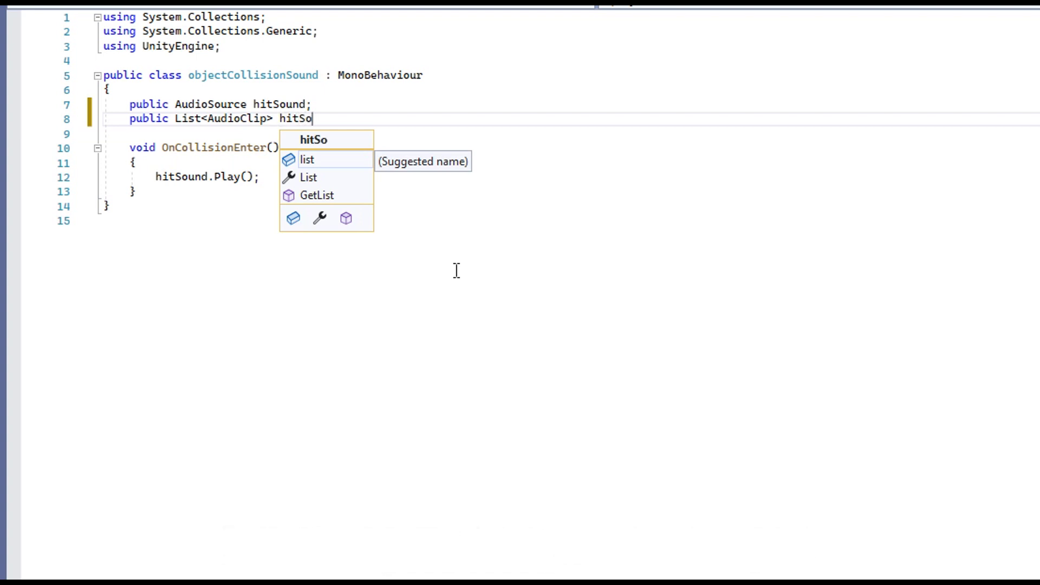
pyautogui.write('und')
pyautogui.write('C')
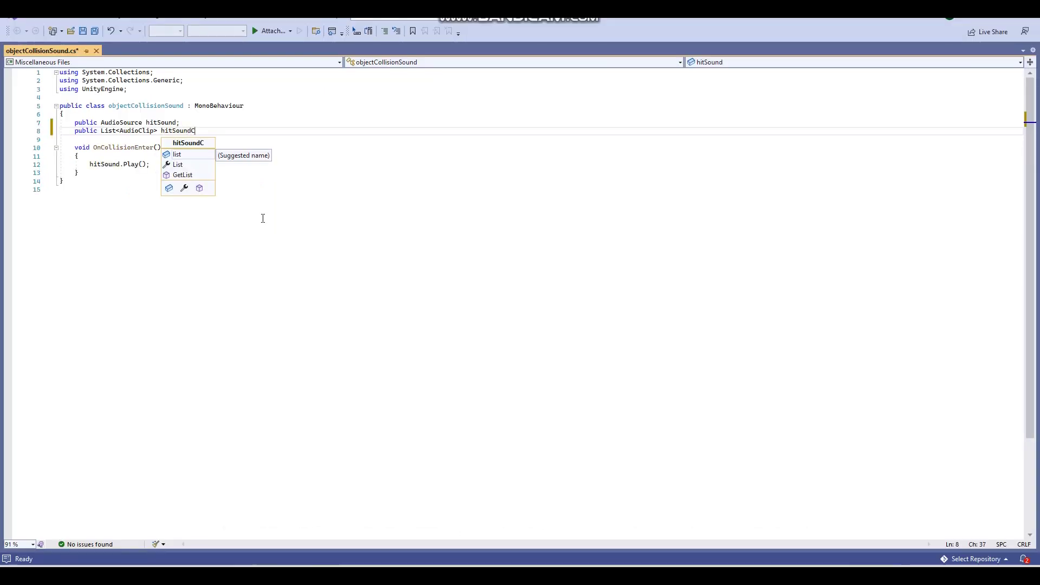
pyautogui.write('lips')
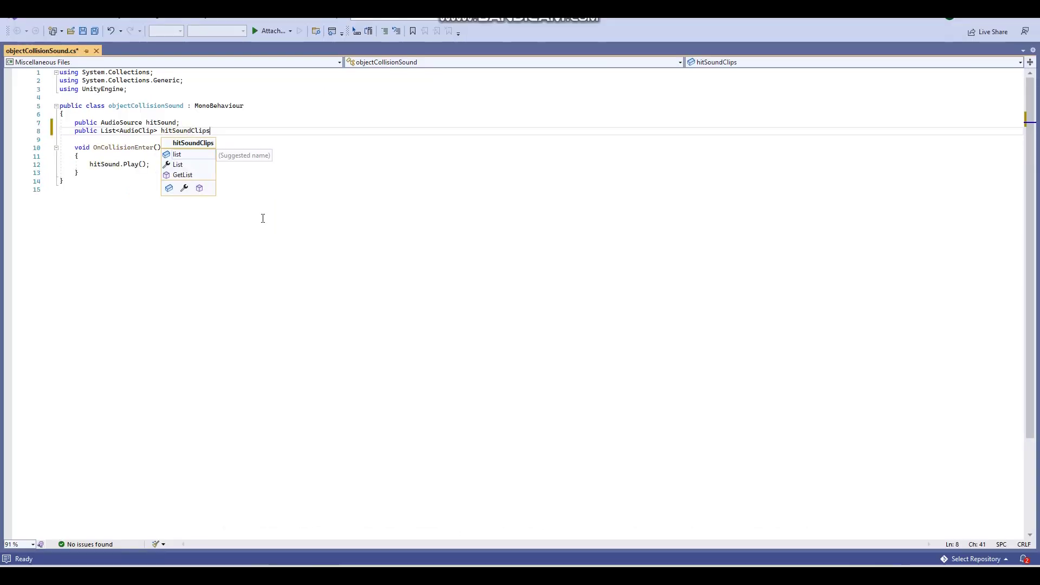
pyautogui.write(';')
pyautogui.hotkey('ctrl', 's')
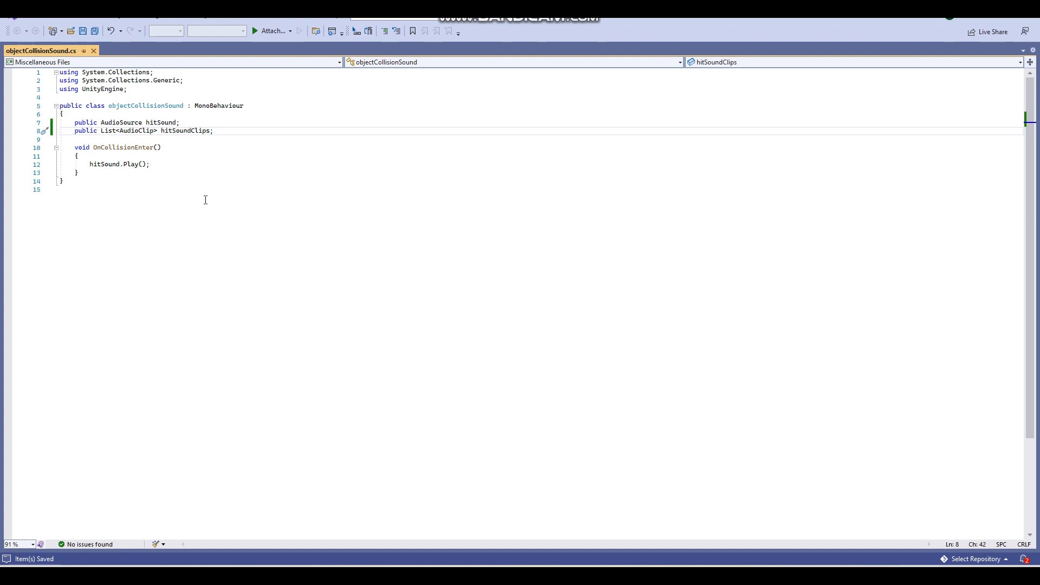
# Step: Before hitSound.Play(), set hitSound.clip = hitSoundClips[Random.Range(0, hitSoundClips.Count)] and save
pyautogui.click(91, 165)
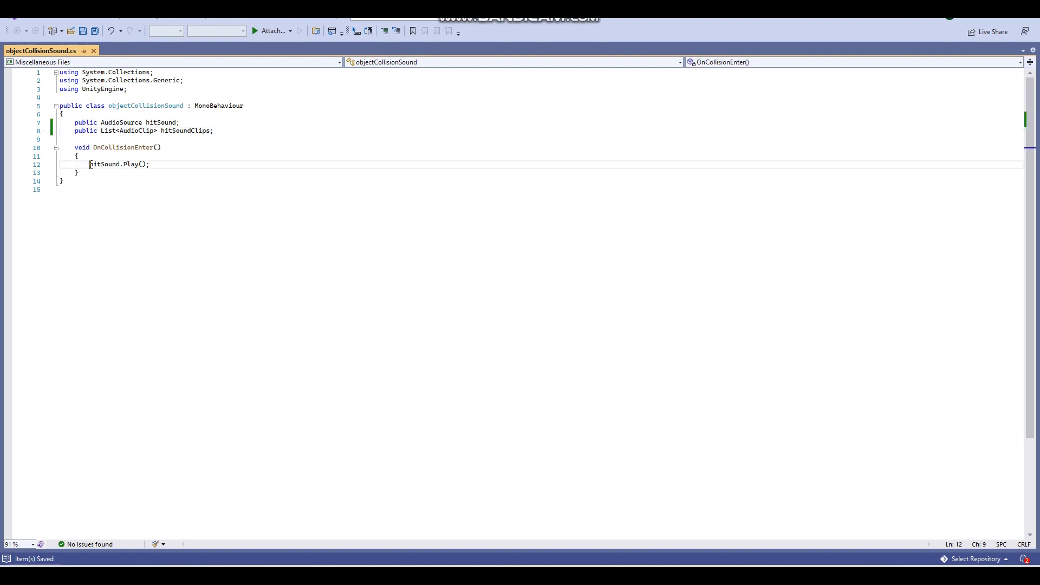
pyautogui.press('Return')
pyautogui.press('Up')
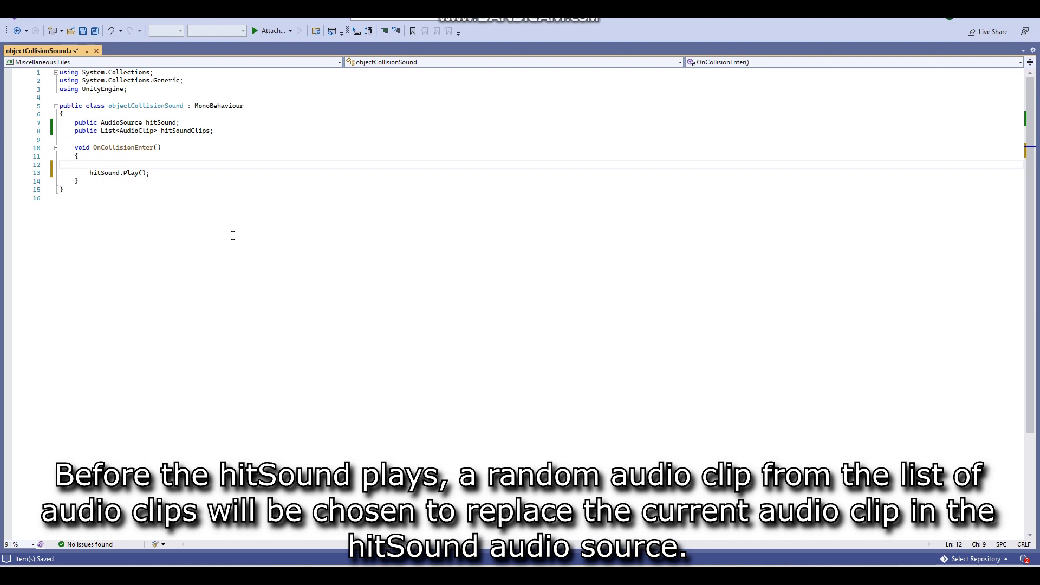
pyautogui.write('hitS')
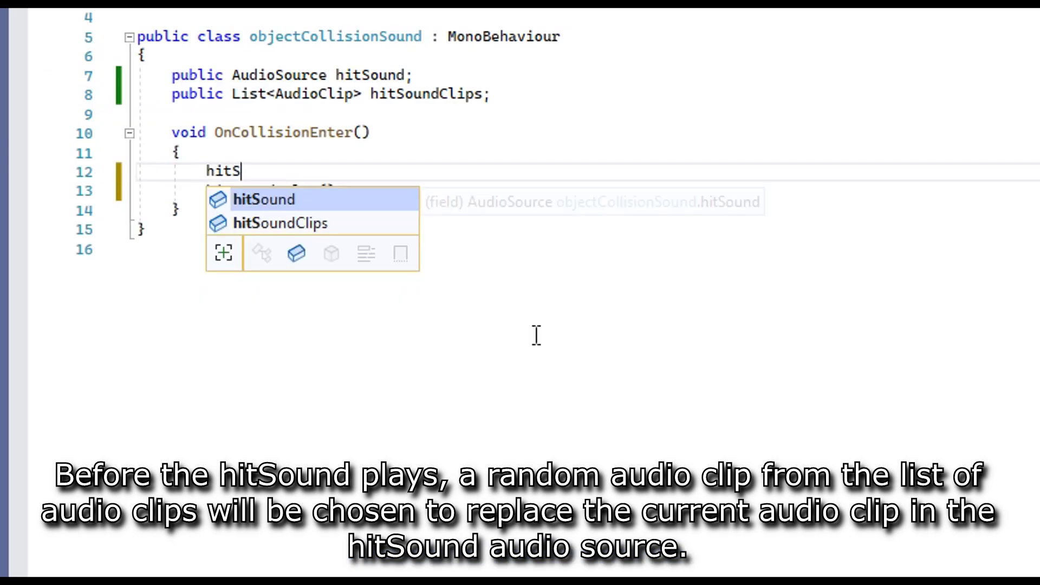
pyautogui.write('ound.clip')
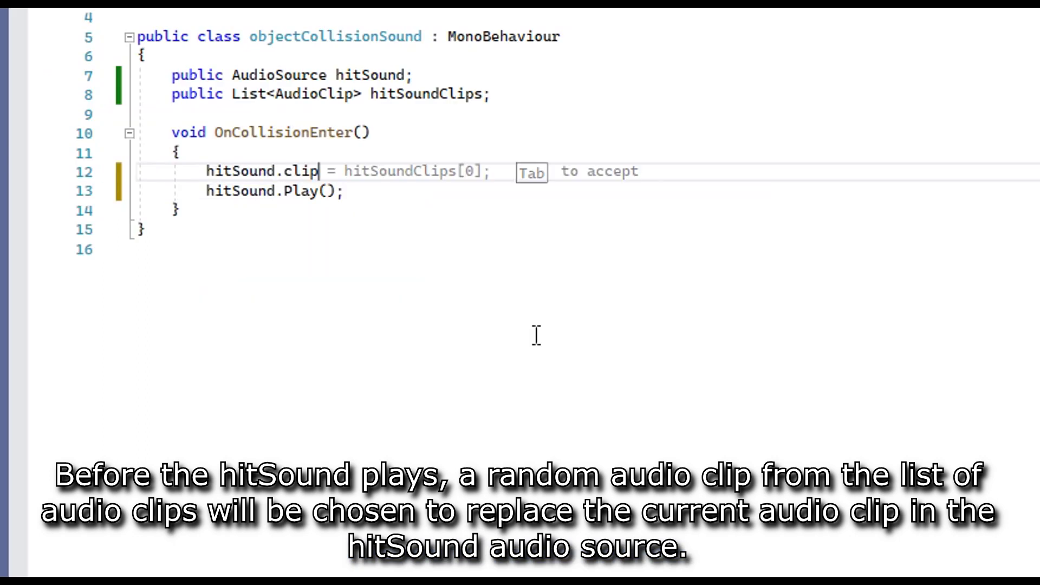
pyautogui.write(' = hi')
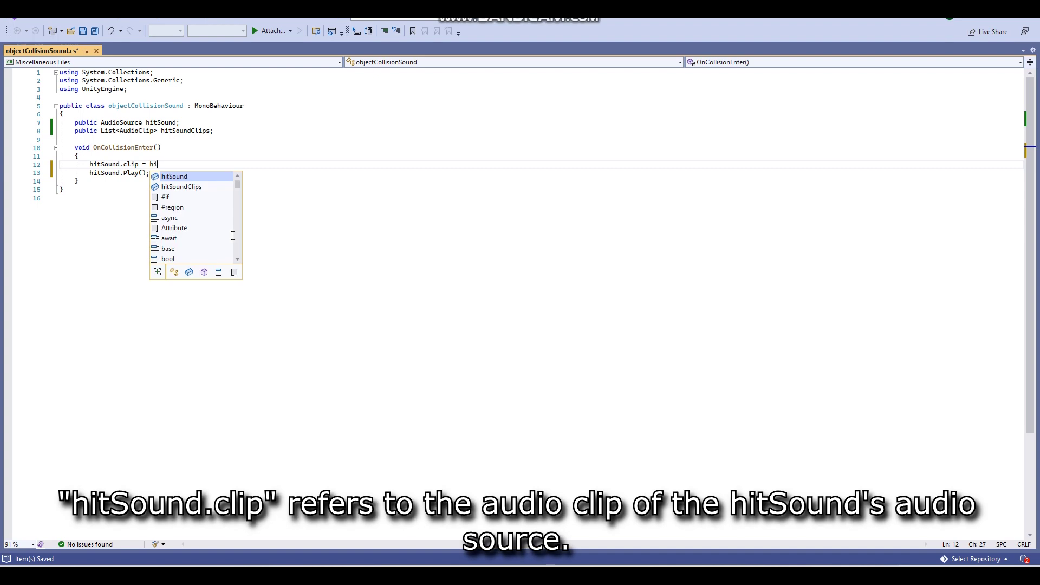
pyautogui.write('tSound')
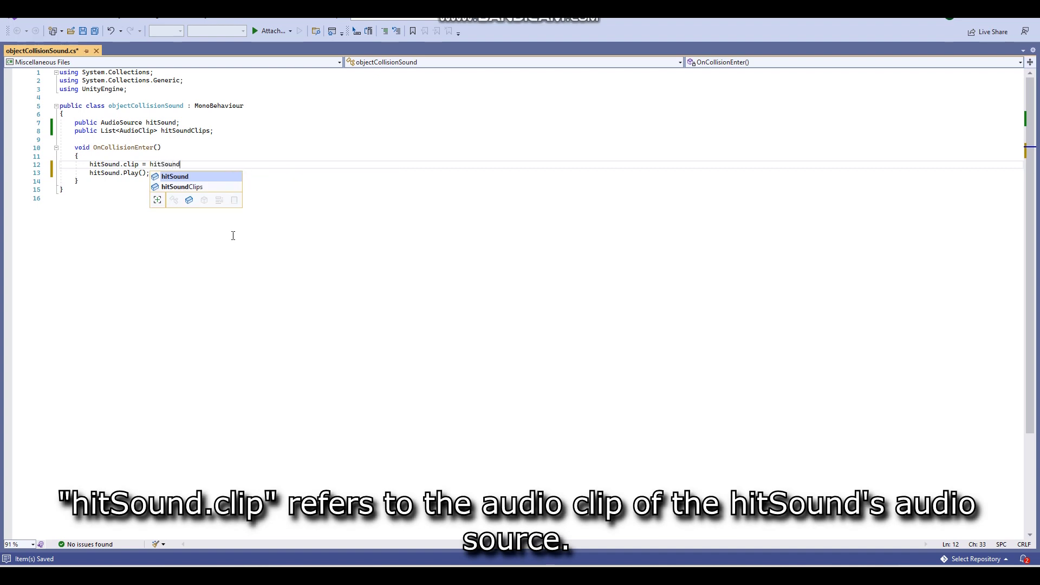
pyautogui.write('Clips')
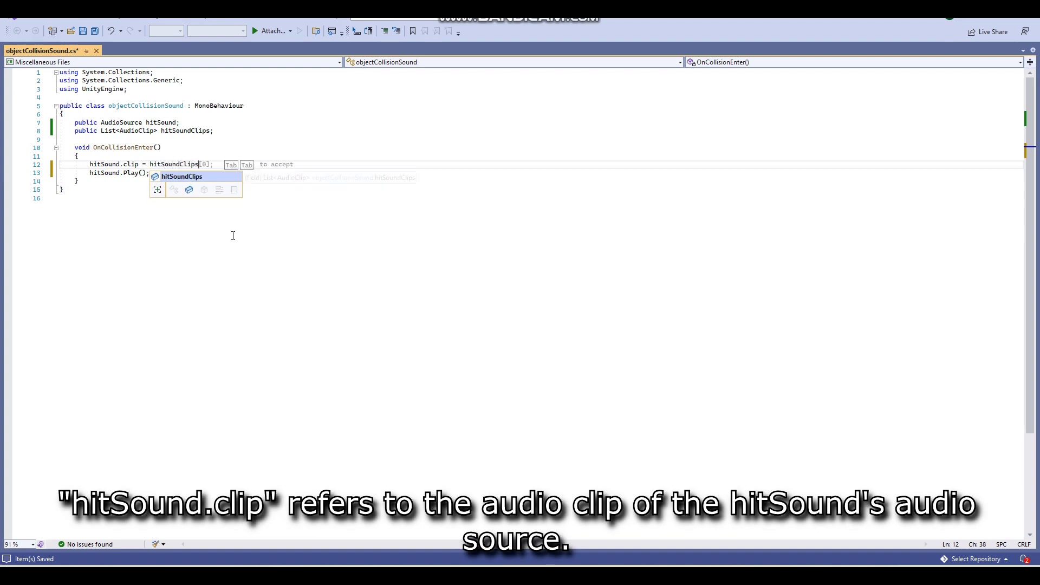
pyautogui.write('[')
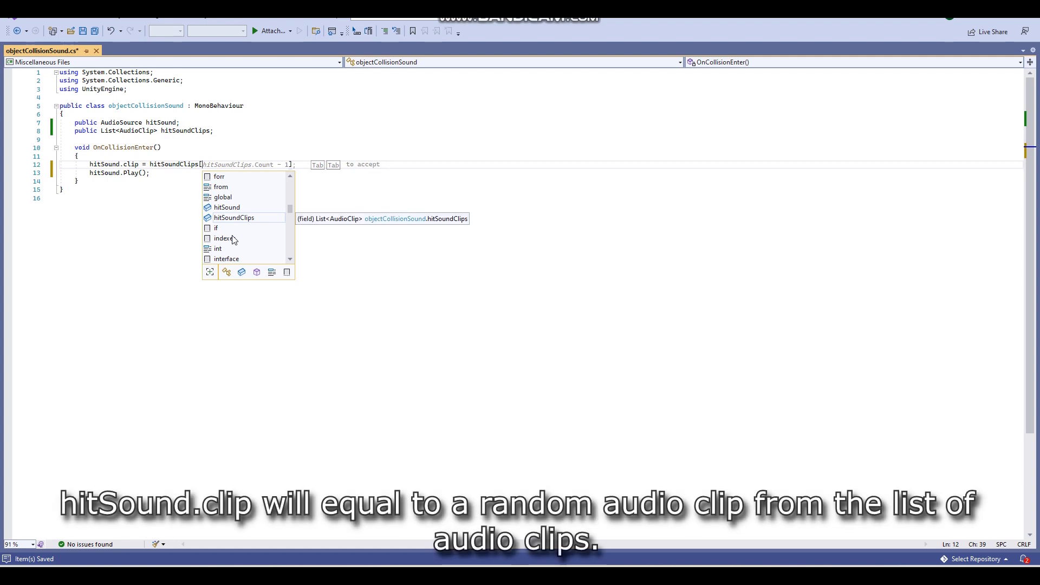
pyautogui.write('Ran')
pyautogui.write('dom.R')
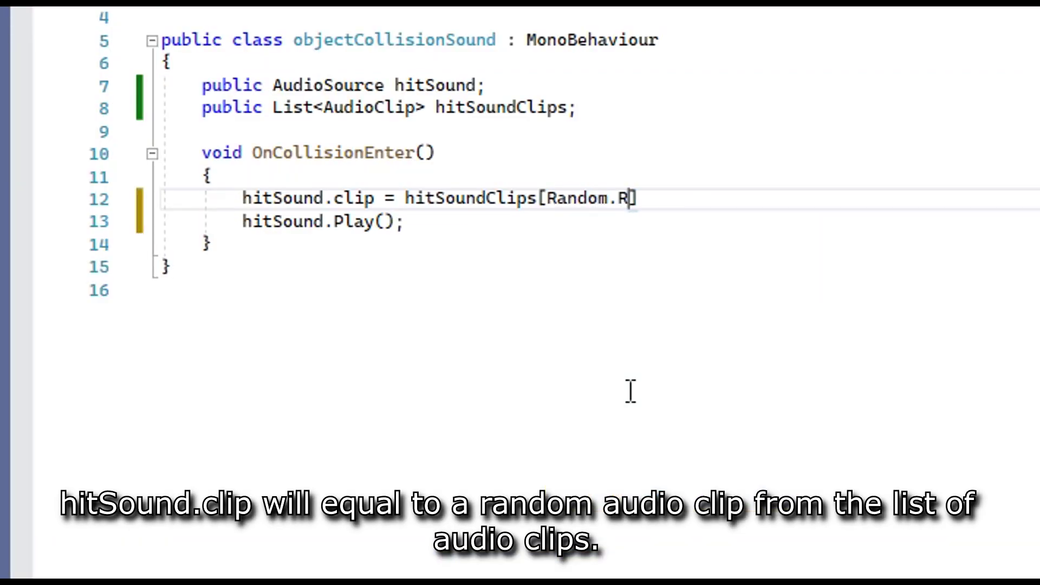
pyautogui.write('n')
pyautogui.press('BackSpace')
pyautogui.write('ange')
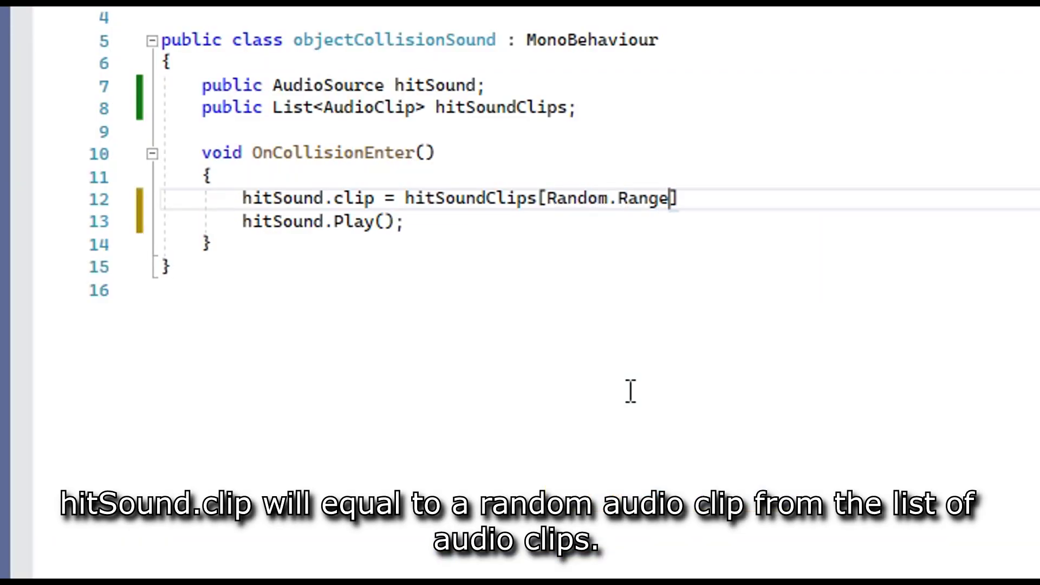
pyautogui.write('(0,')
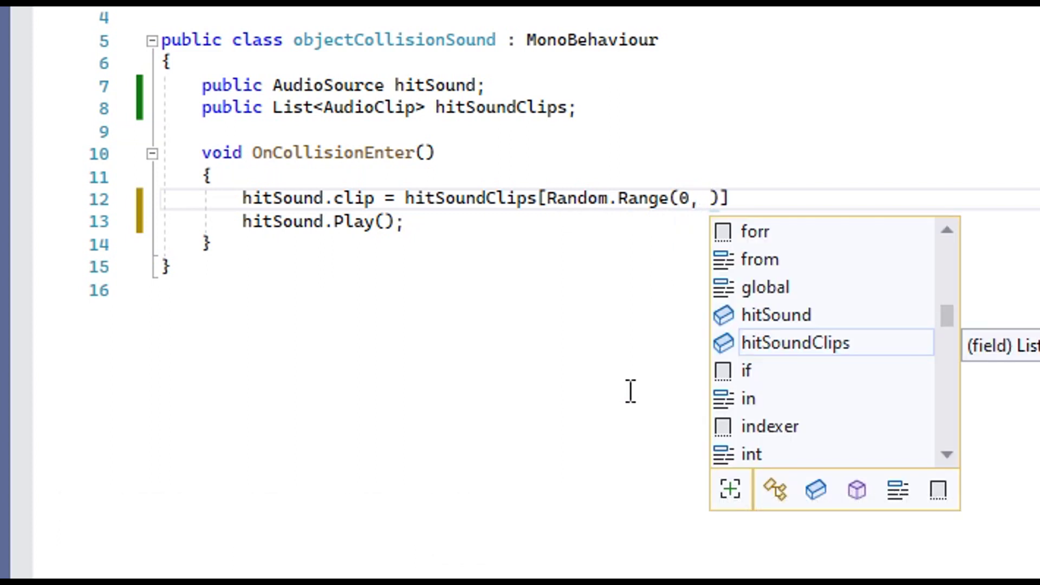
pyautogui.write(' hitS')
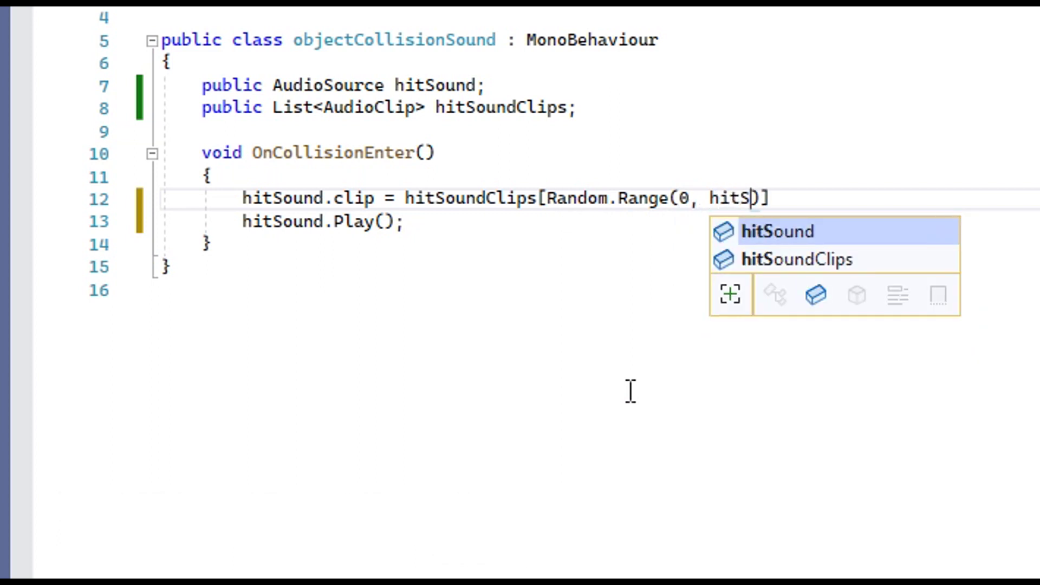
pyautogui.write('oundC')
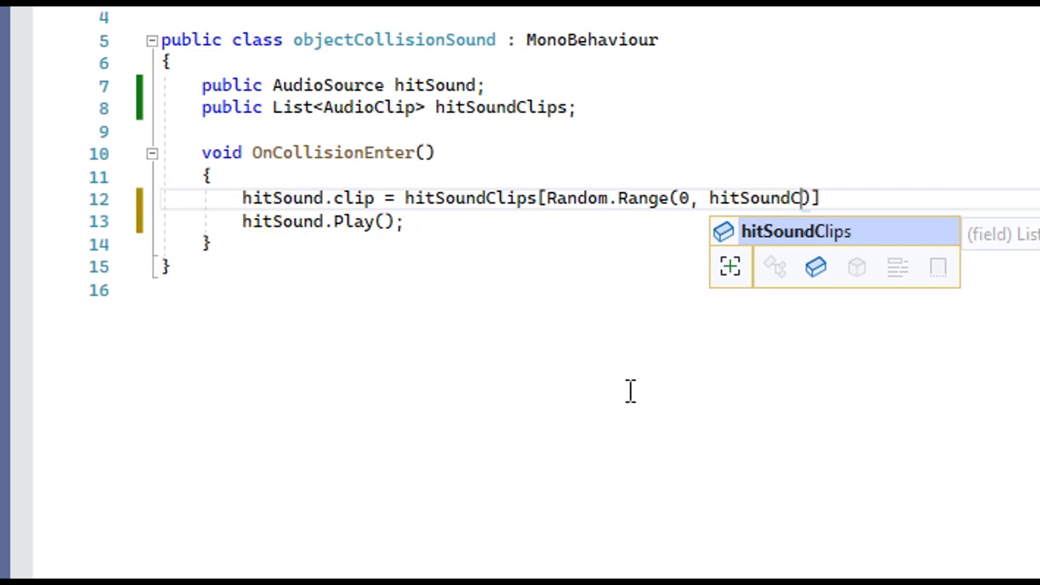
pyautogui.write('lips')
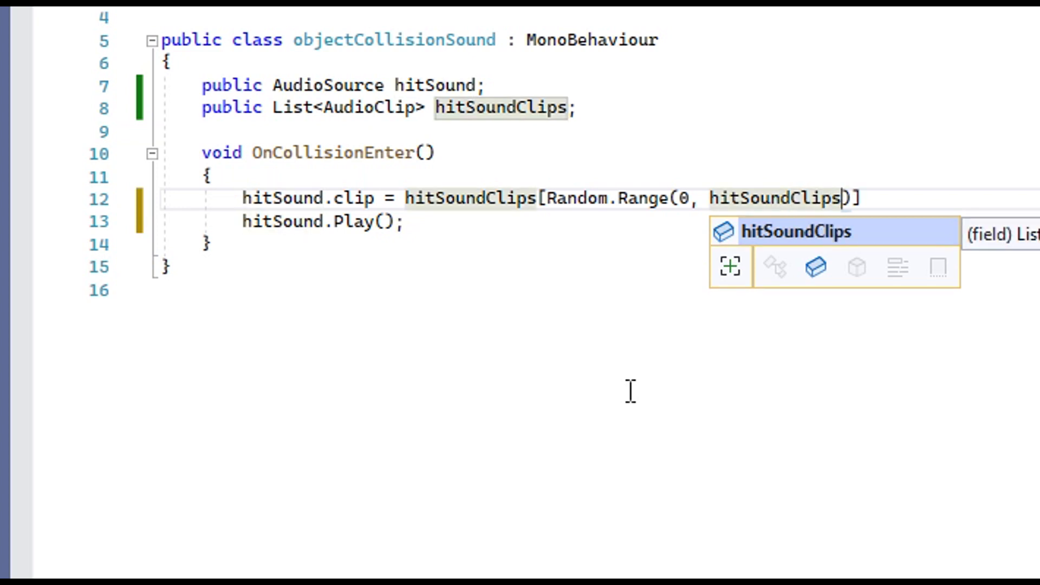
pyautogui.write('.count')
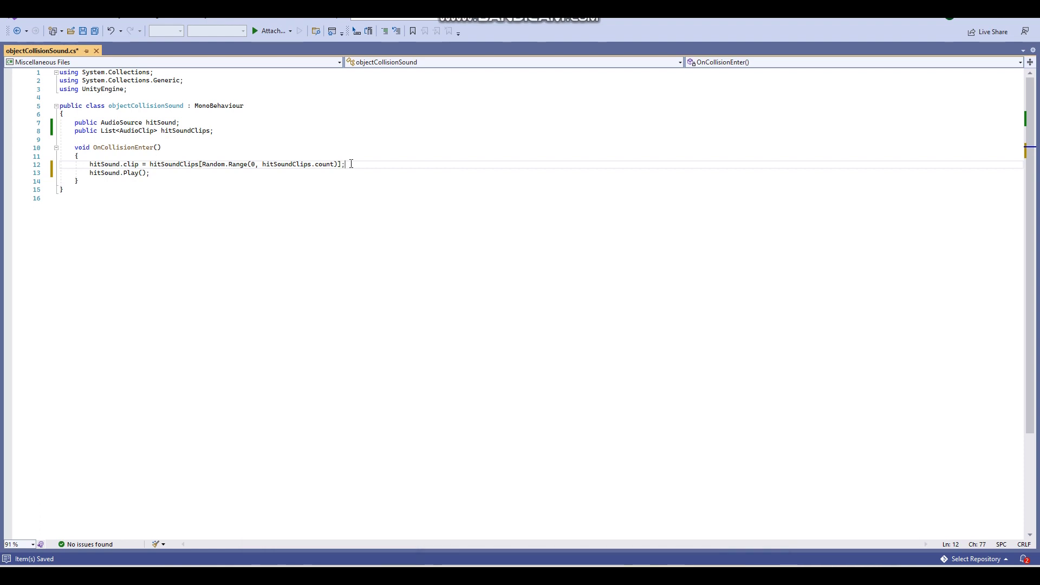
pyautogui.hotkey('ctrl', 's')
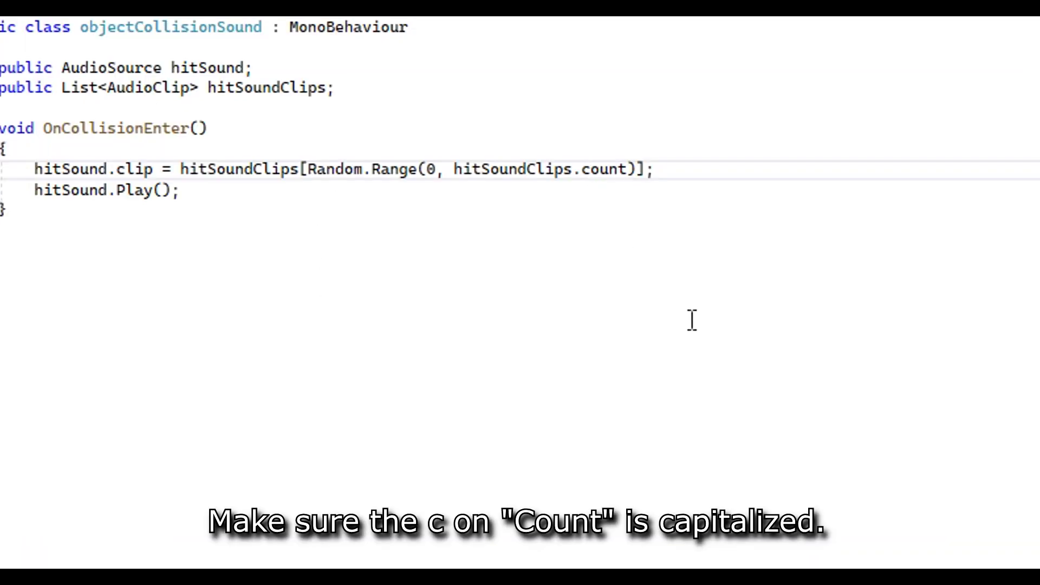
pyautogui.press('BackSpace')
pyautogui.write('C')
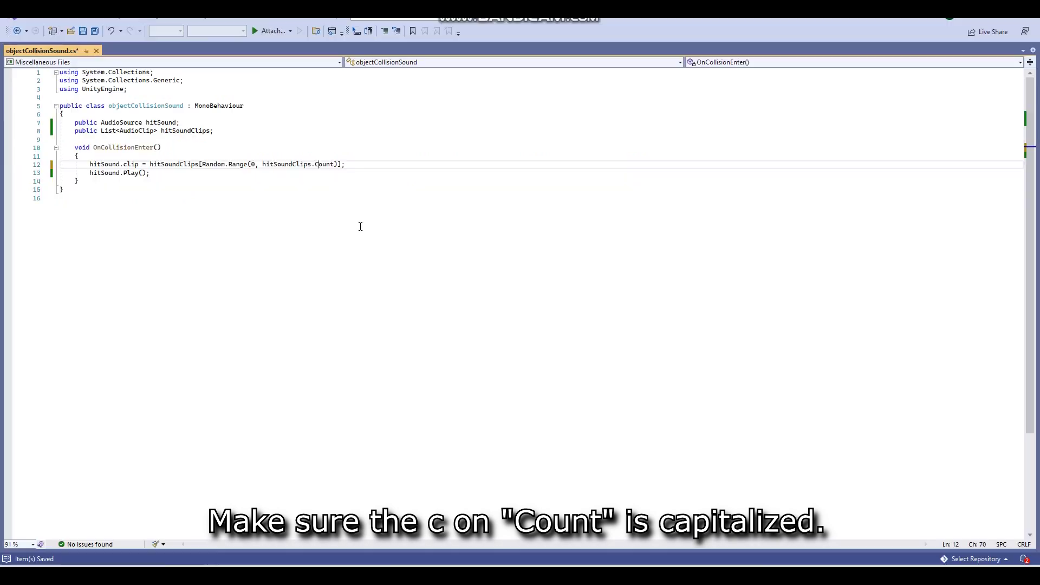
pyautogui.hotkey('ctrl', 's')
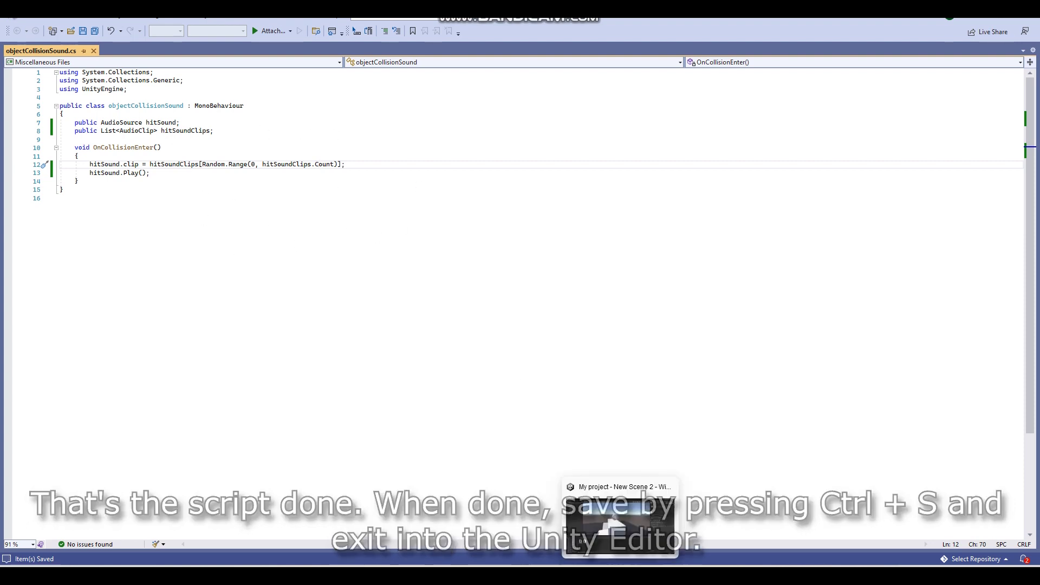
pyautogui.click(613, 503)
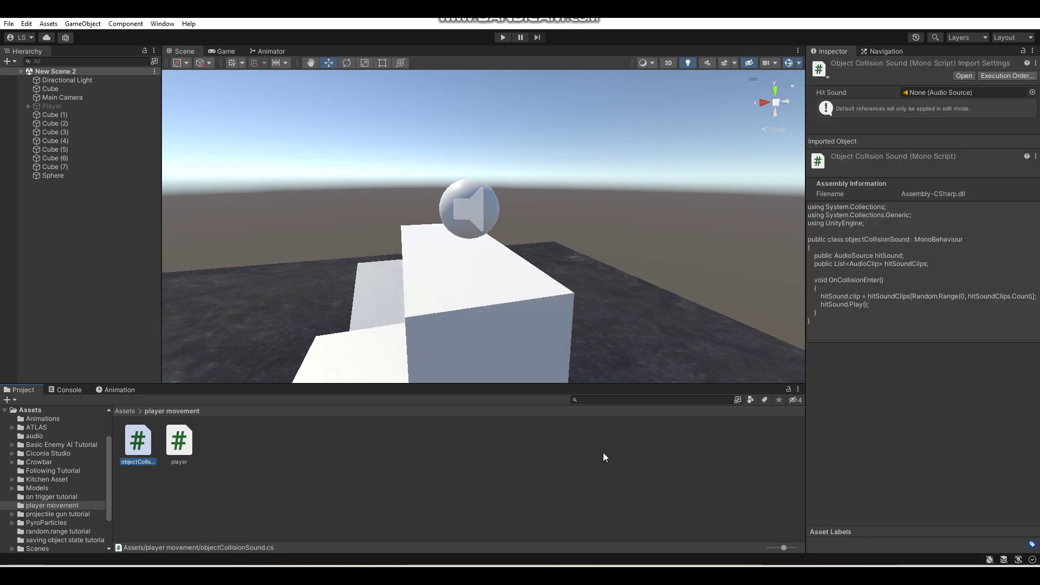
# Step: Select the Sphere, expand Hit Sound Clips on Object Collision Sound, and add three empty slots
pyautogui.click(463, 230)
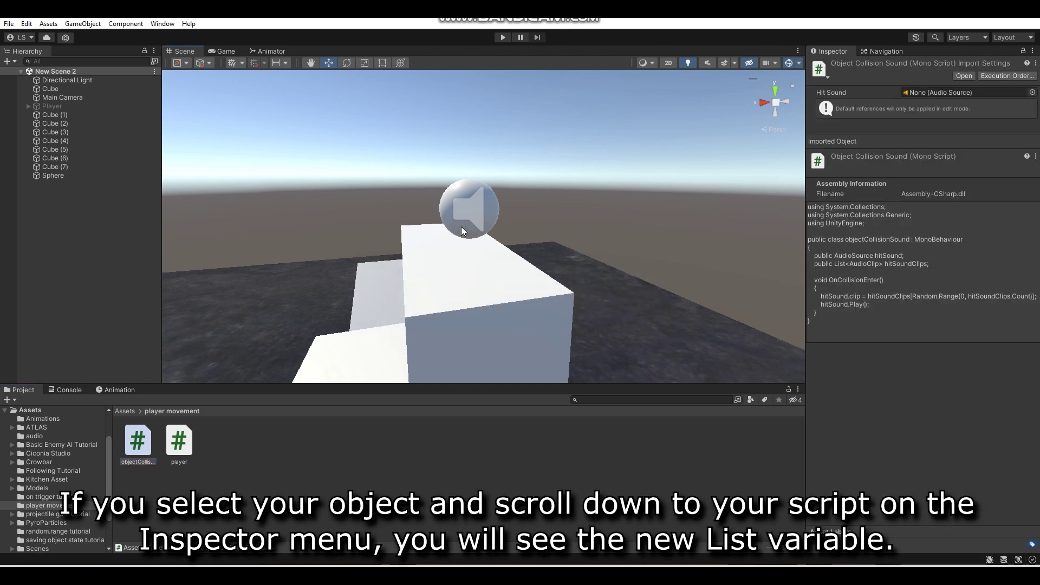
pyautogui.click(461, 226)
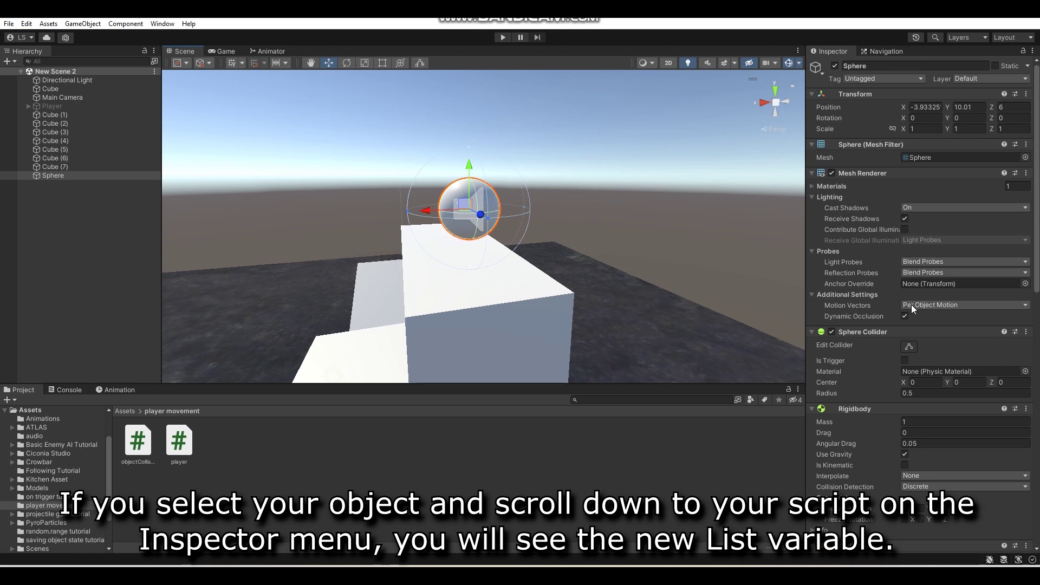
pyautogui.scroll(-5, 912, 304)
pyautogui.scroll(-5, 912, 304)
pyautogui.scroll(-5, 912, 305)
pyautogui.scroll(-5, 911, 305)
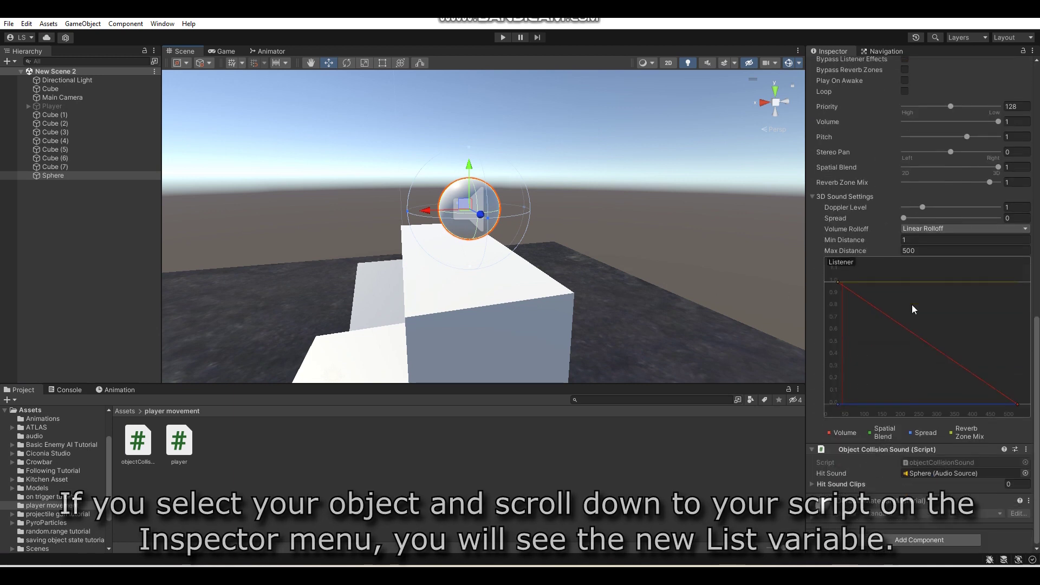
pyautogui.click(813, 484)
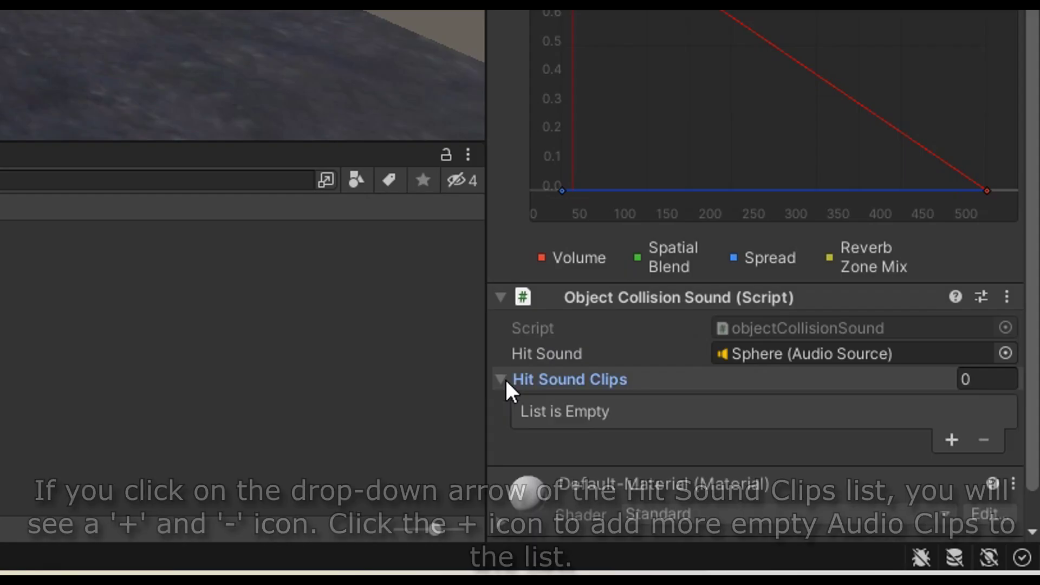
pyautogui.click(941, 440)
pyautogui.scroll(-2, 916, 382)
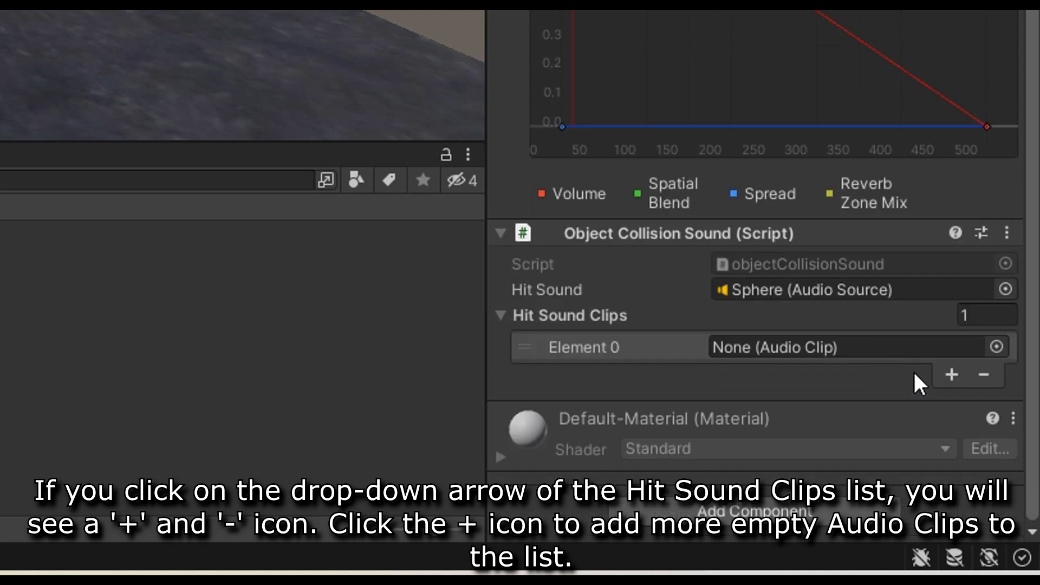
pyautogui.click(943, 376)
pyautogui.click(947, 399)
pyautogui.scroll(-2, 863, 384)
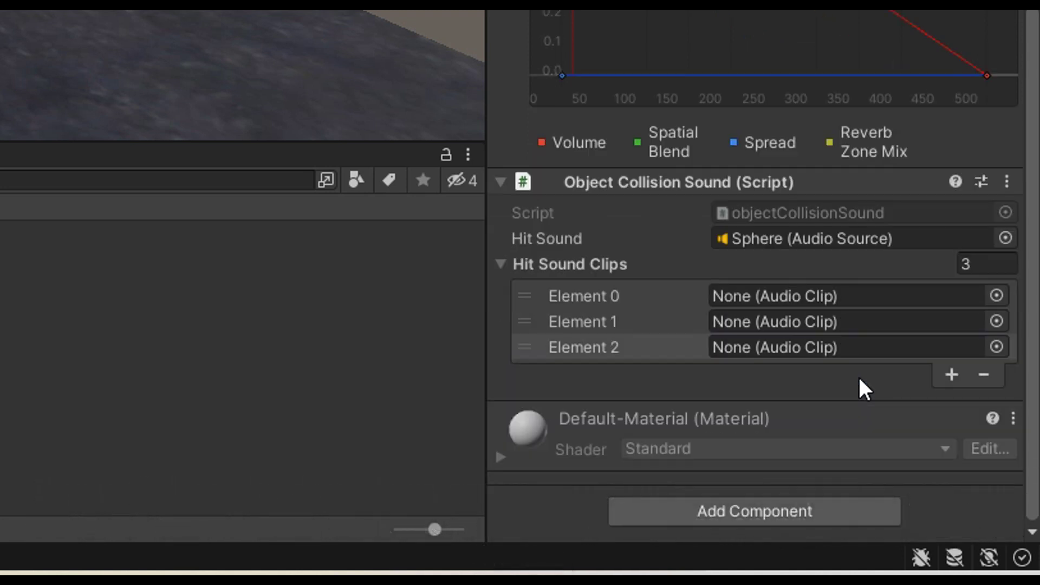
pyautogui.scroll(2, 42, 433)
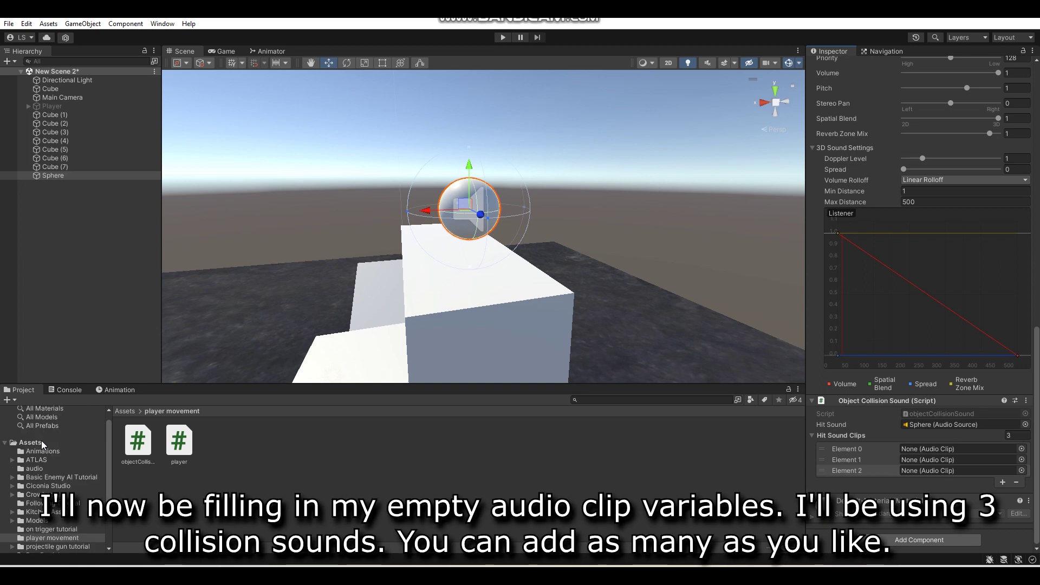
# Step: Drag door smash, metal hit and closedoor from Assets into the Sphere's Hit Sound Clips, then play the scene
pyautogui.click(42, 442)
pyautogui.moveTo(481, 486)
pyautogui.mouseDown()
pyautogui.moveTo(951, 475)
pyautogui.moveTo(944, 449)
pyautogui.moveTo(921, 459)
pyautogui.mouseUp()
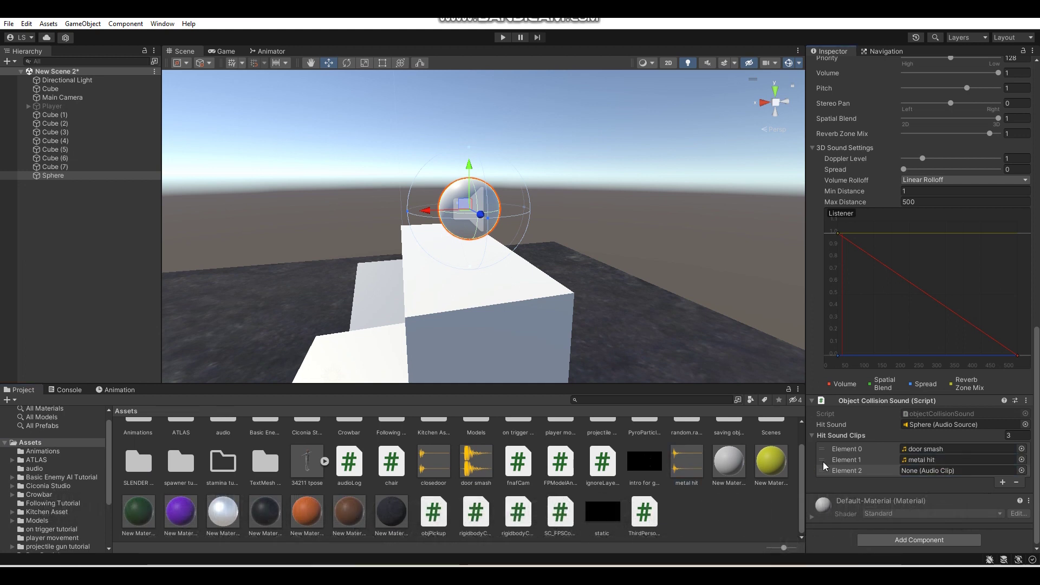
pyautogui.moveTo(432, 458); pyautogui.dragTo(929, 473)
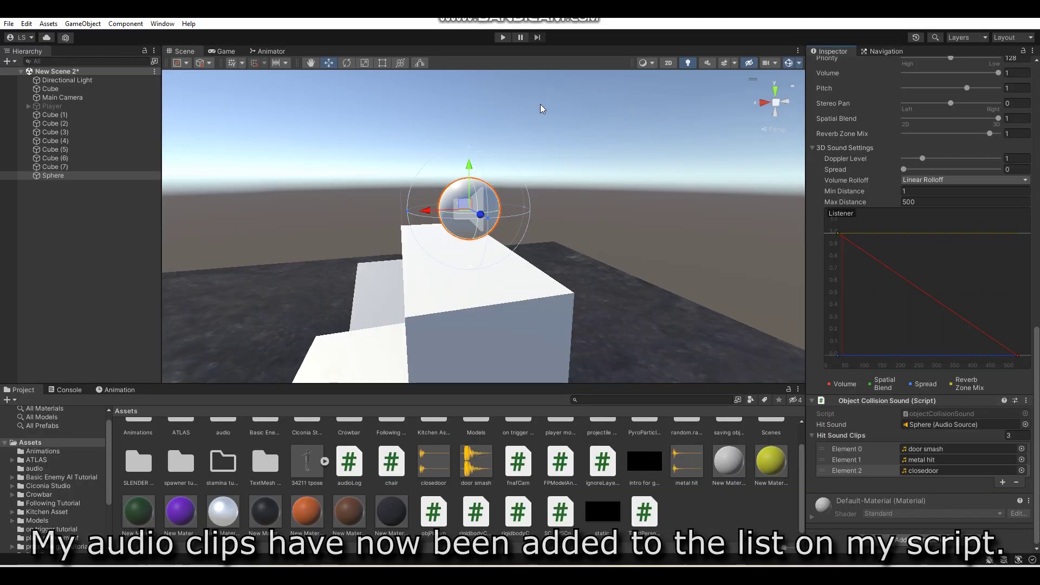
pyautogui.click(502, 37)
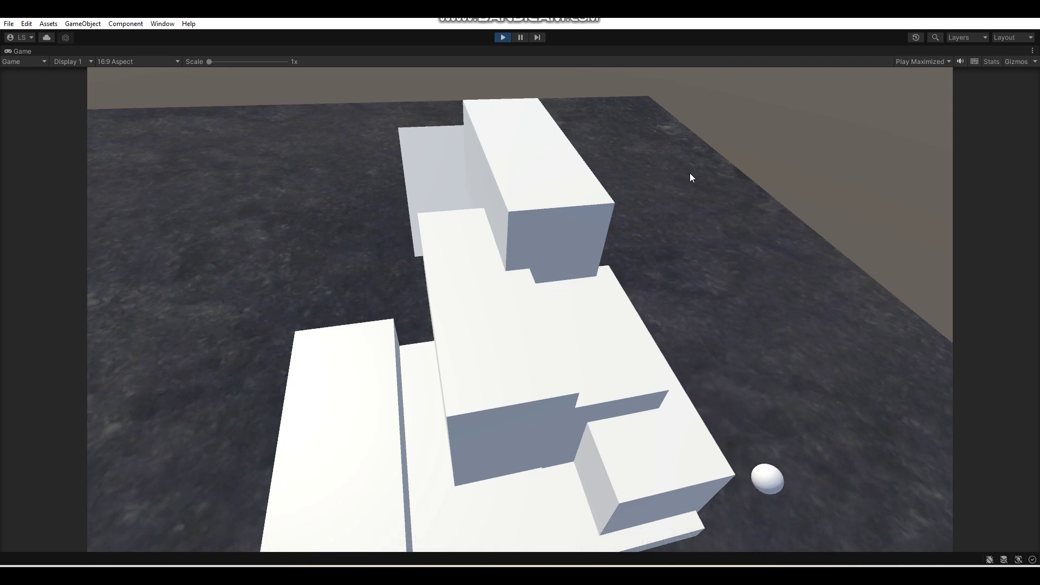
# Step: Run the scene twice, watching the sphere bounce off the blocks and listening for random collision sounds
pyautogui.click(498, 36)
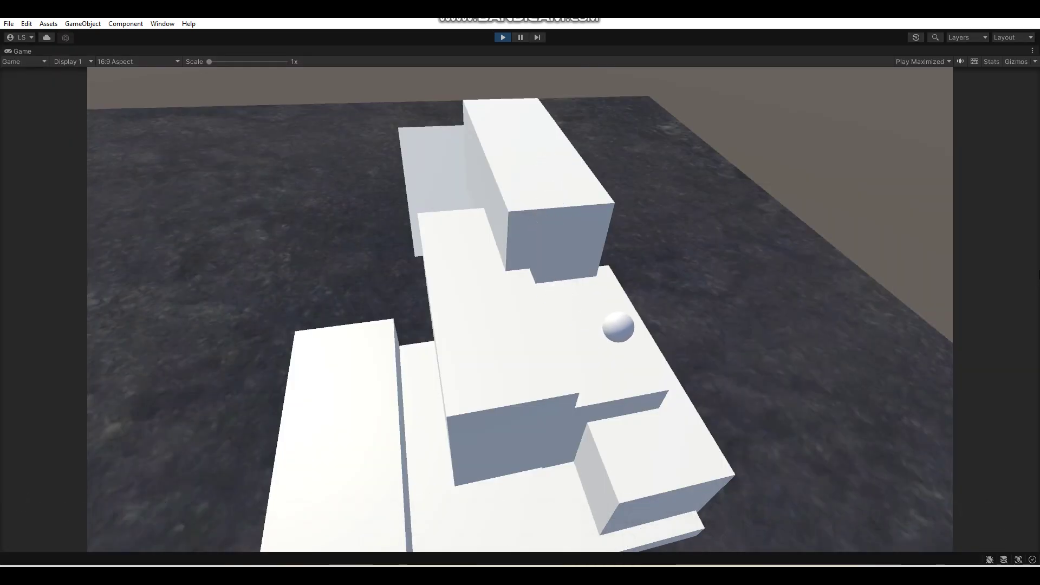
pyautogui.click(505, 38)
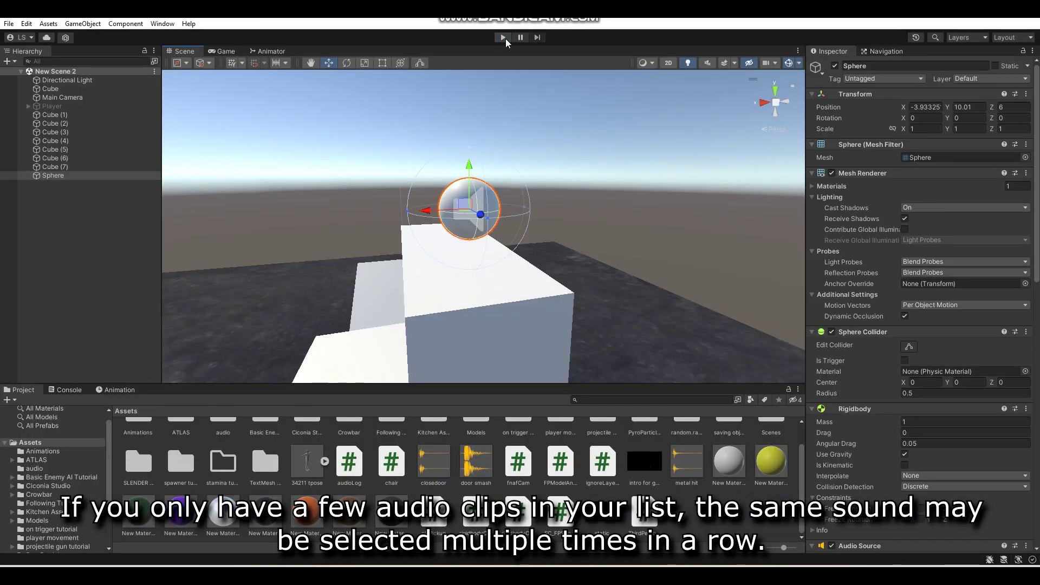
pyautogui.click(504, 37)
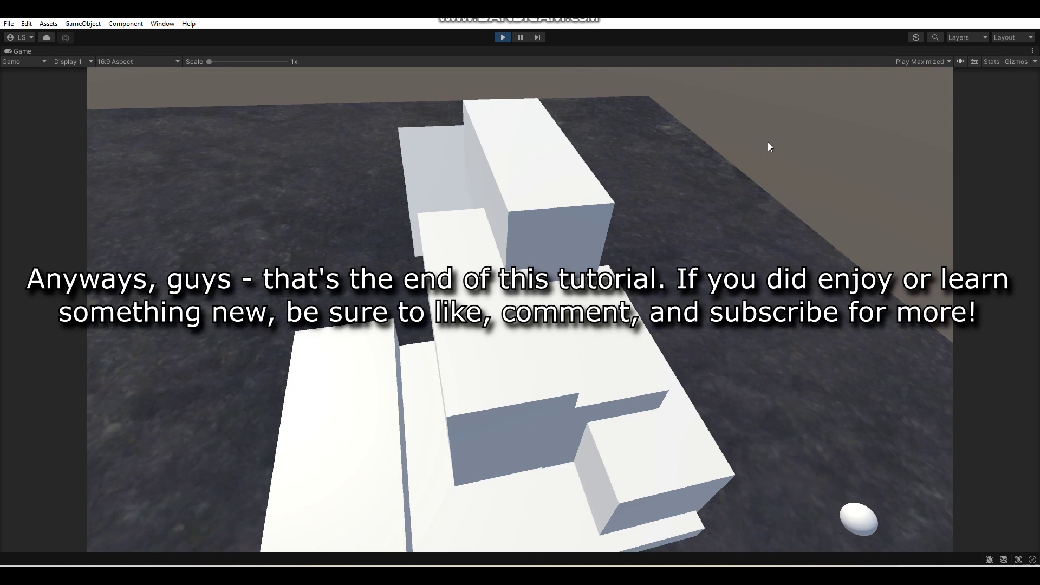
pyautogui.click(500, 40)
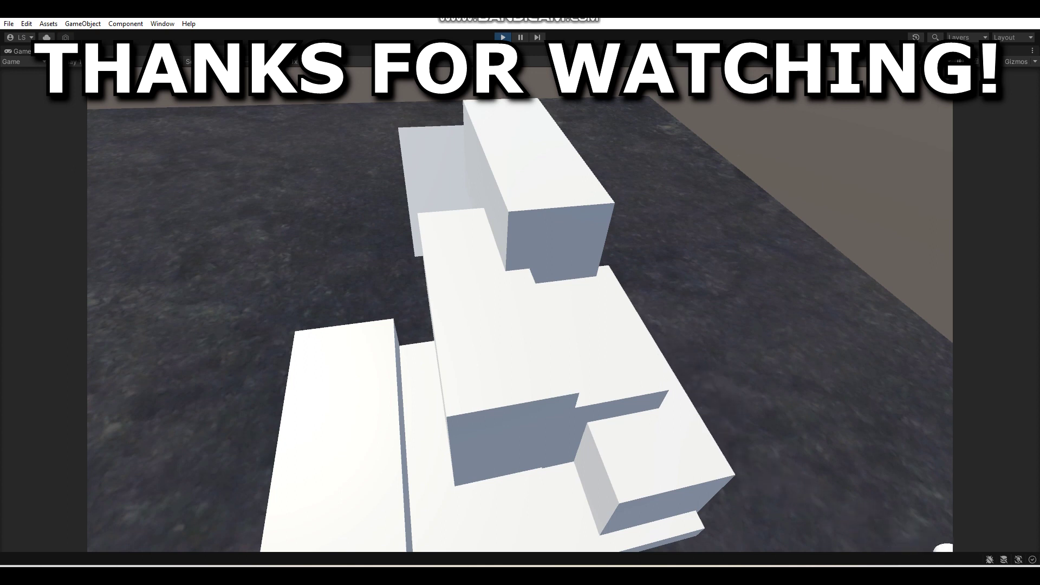
# Step: Exit play mode and immediately restart the scene for another collision-sound test
pyautogui.click(503, 37)
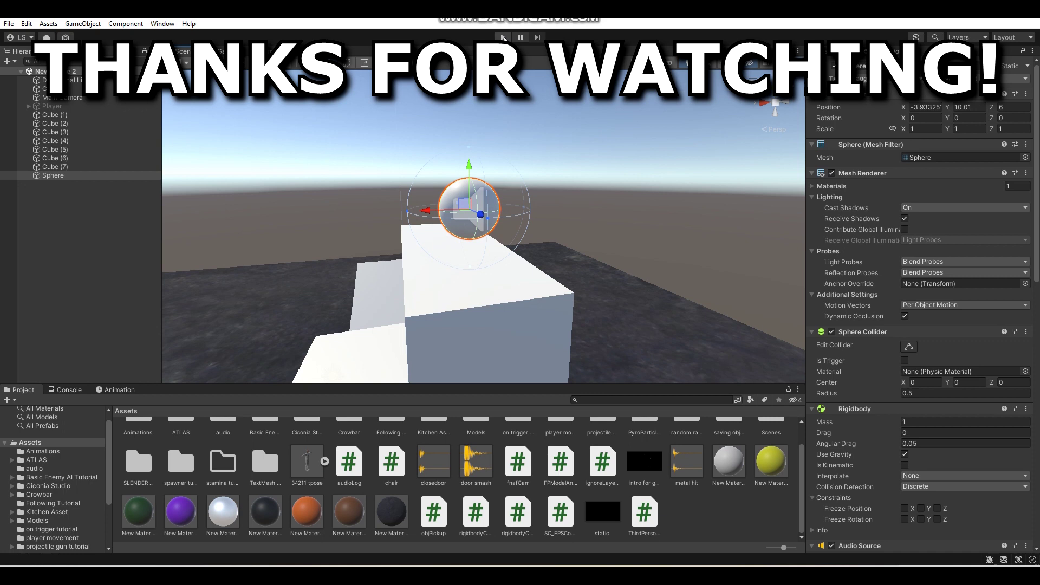
pyautogui.click(504, 37)
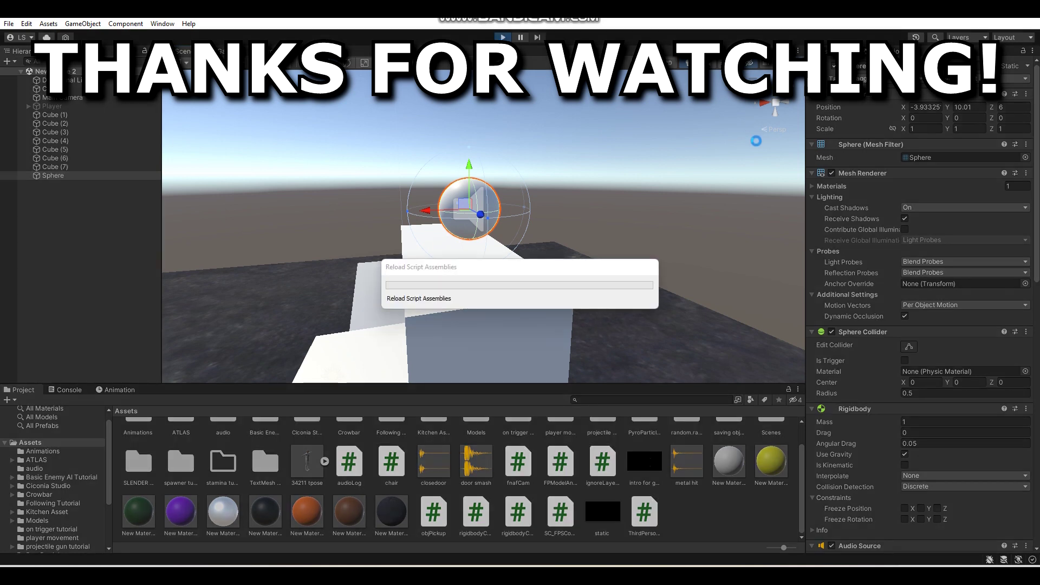